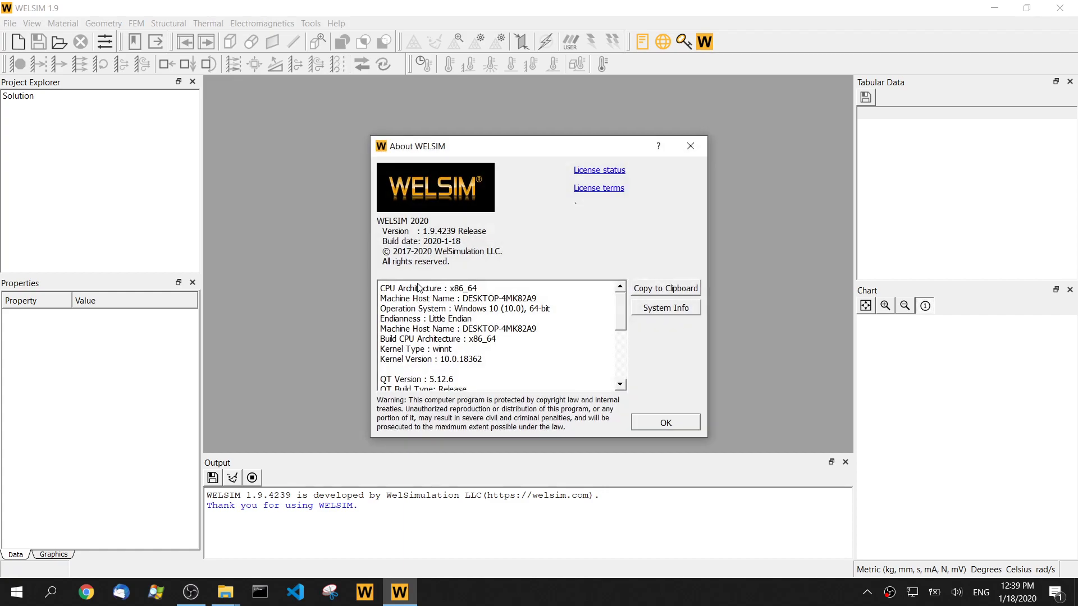
Create a new FEM project and add a new blank material to its materials
left_click(665, 429)
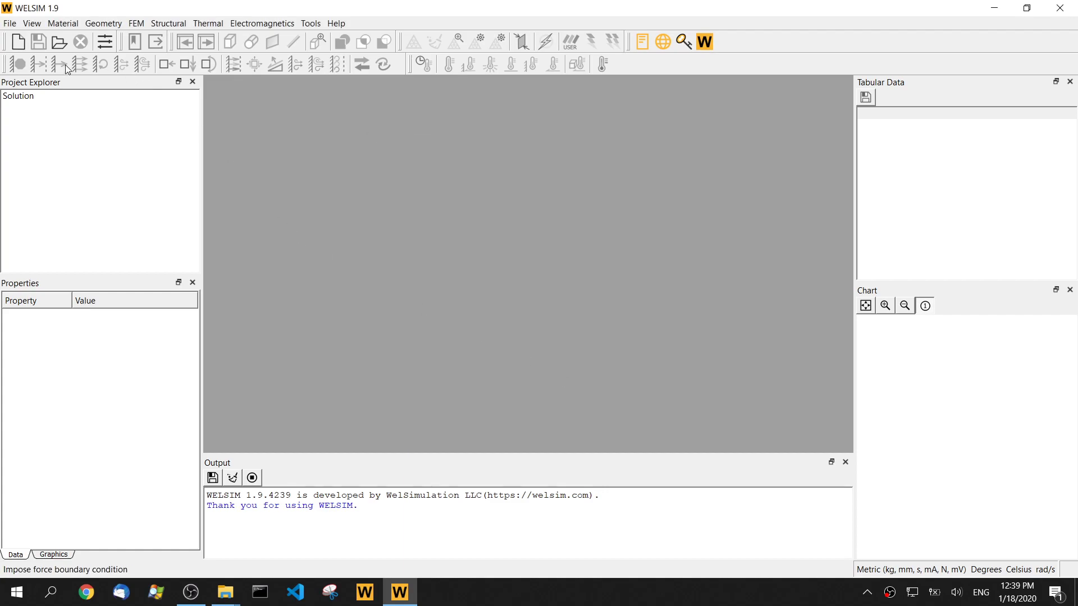
left_click(19, 44)
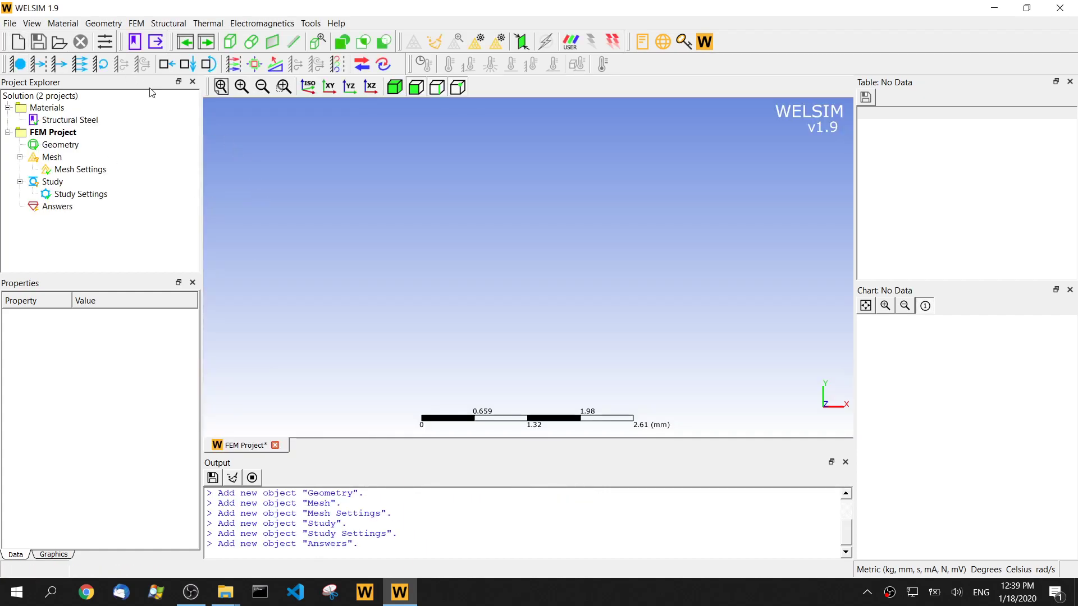
left_click(135, 42)
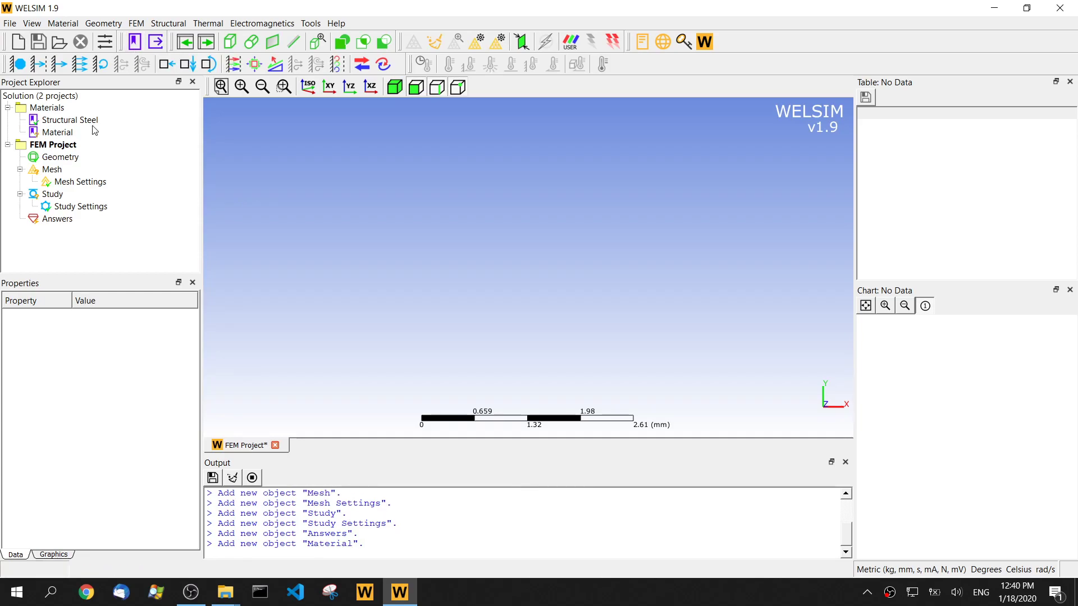
Open the new material for editing and add the Gent hyperelastic model to it
double_click(62, 132)
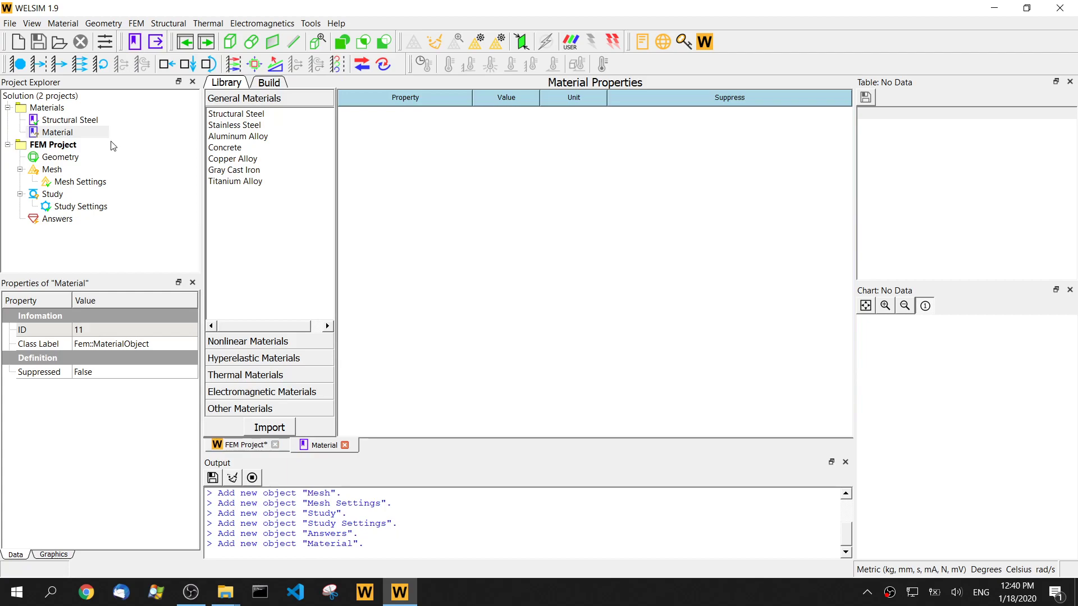
left_click(271, 83)
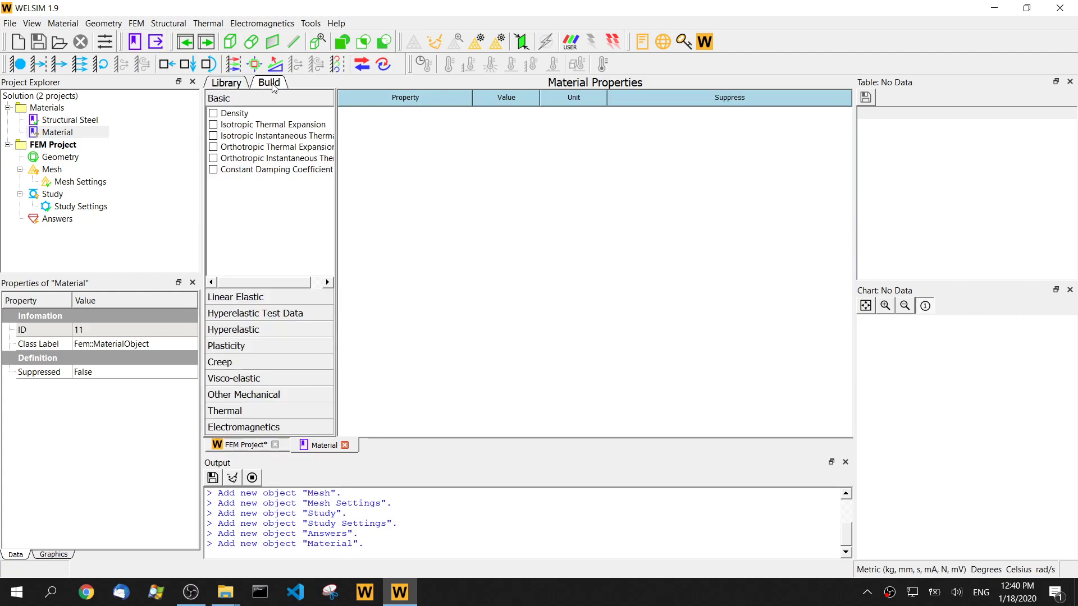
left_click(248, 330)
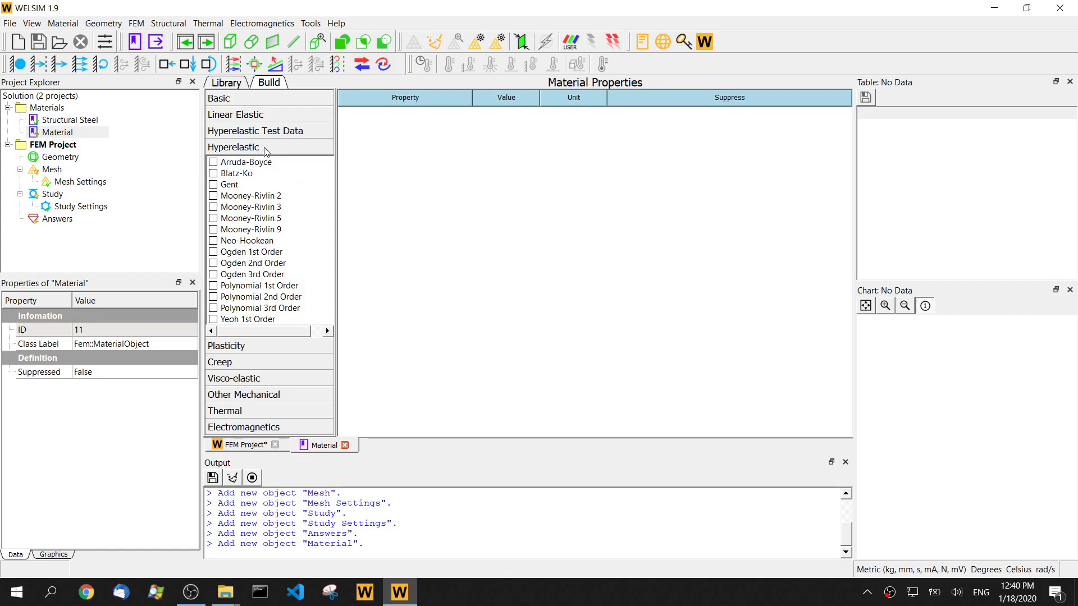
left_click(225, 185)
left_click(214, 185)
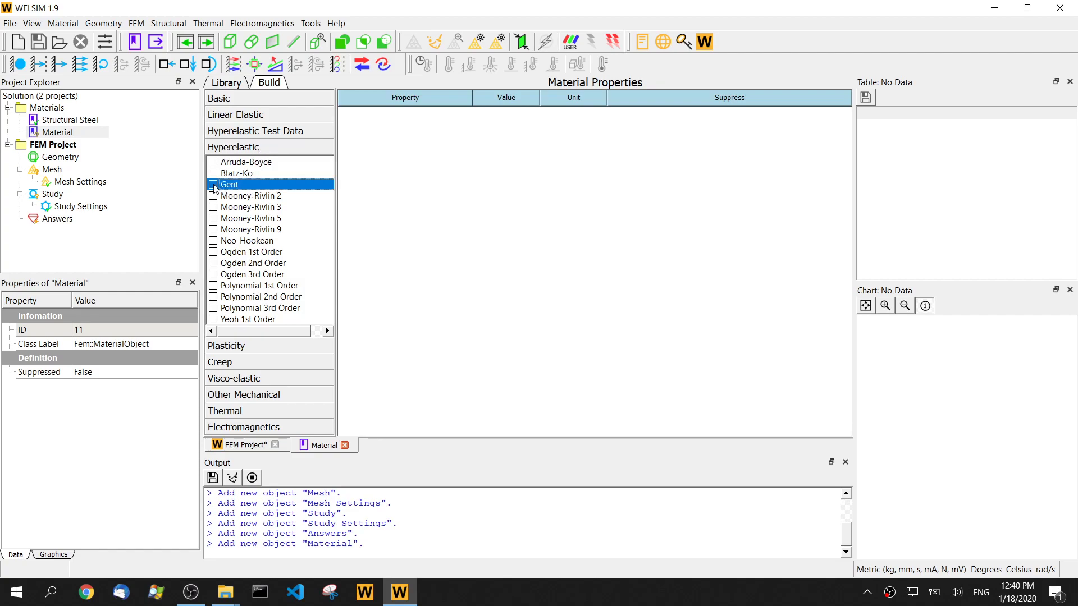
left_click(346, 114)
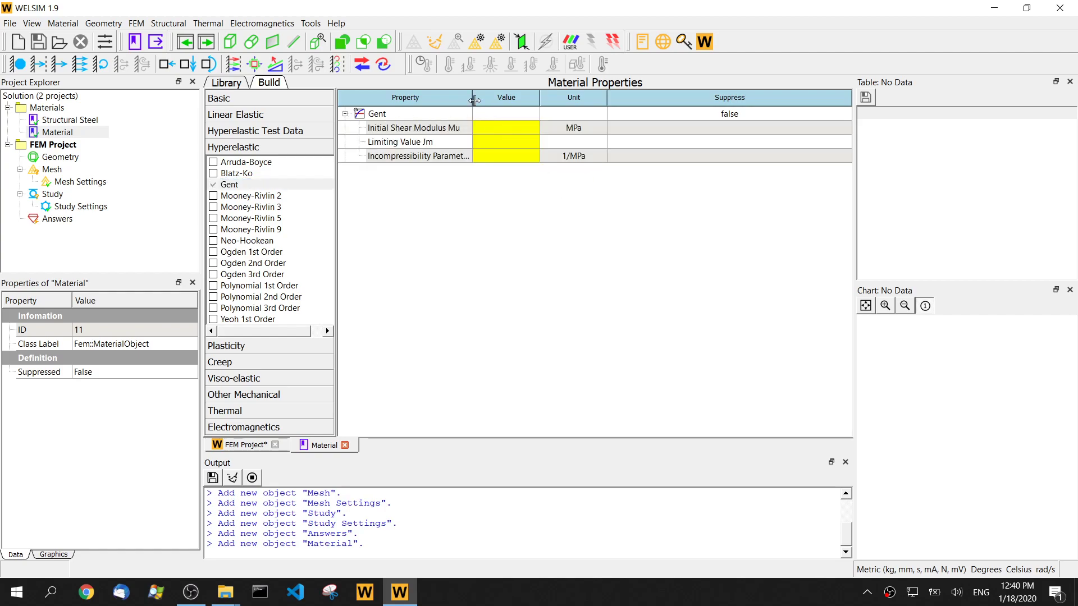
Set the Gent initial shear modulus to 0.03 MPa, limiting value Jm to 10 and incompressibility parameter D1 to 1, and close the material editor
left_click_drag(474, 100, 501, 97)
double_click(544, 129)
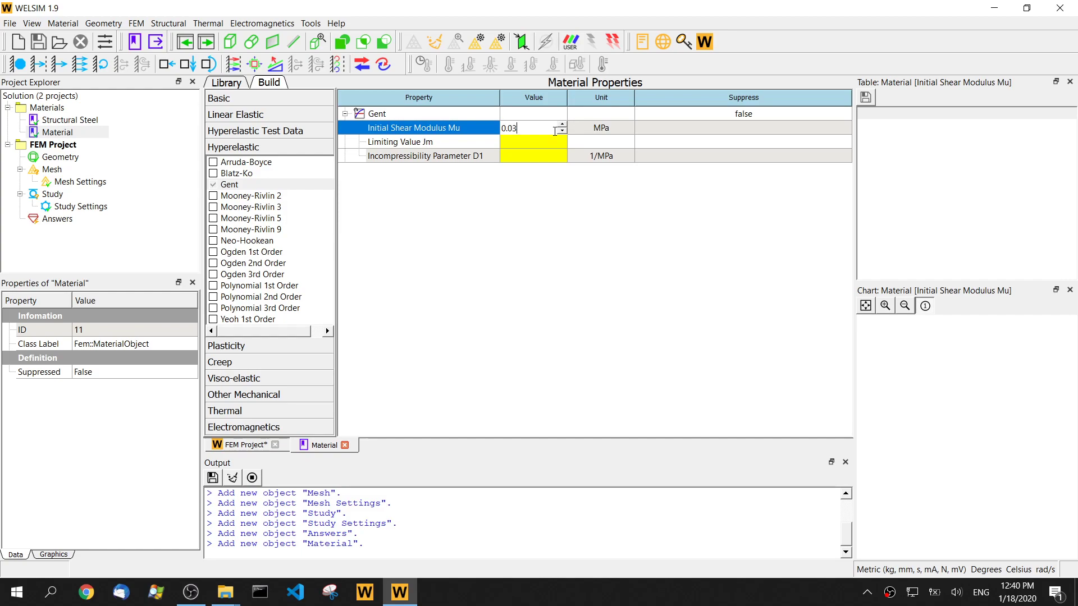
double_click(552, 141)
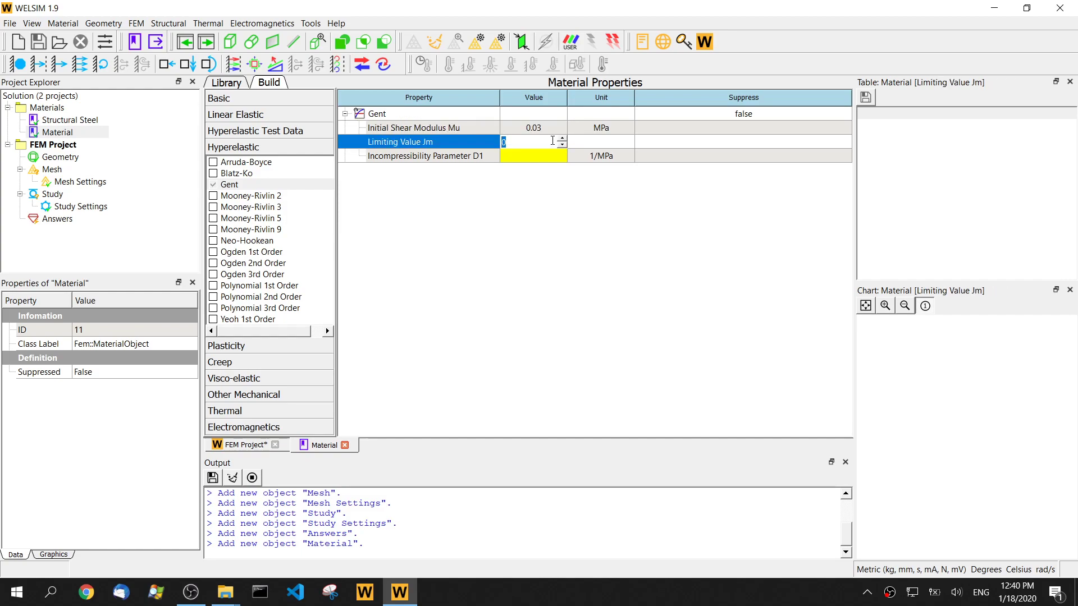
type("10")
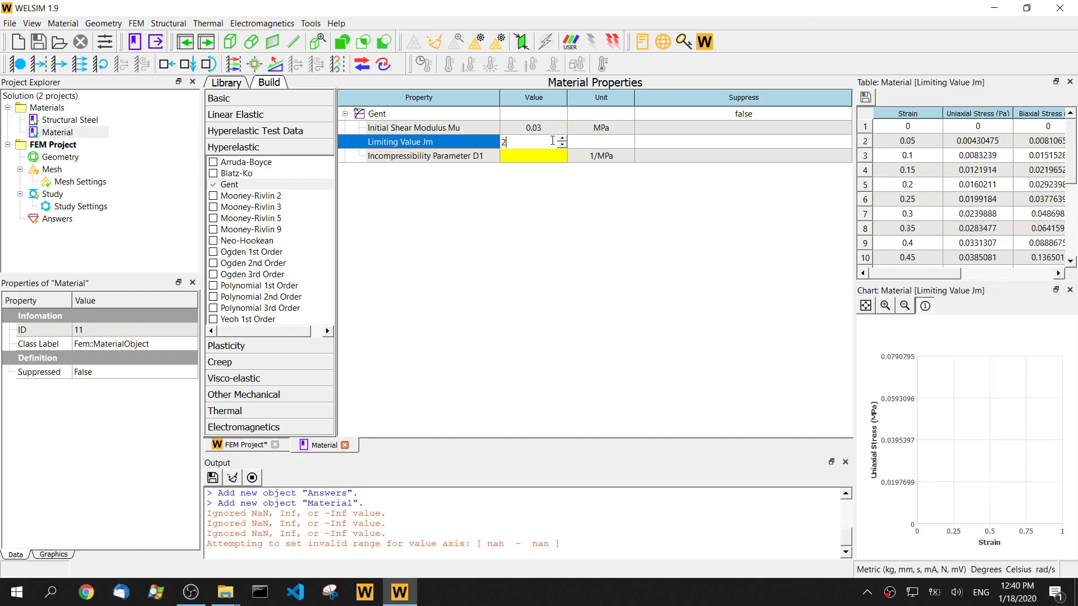
double_click(536, 156)
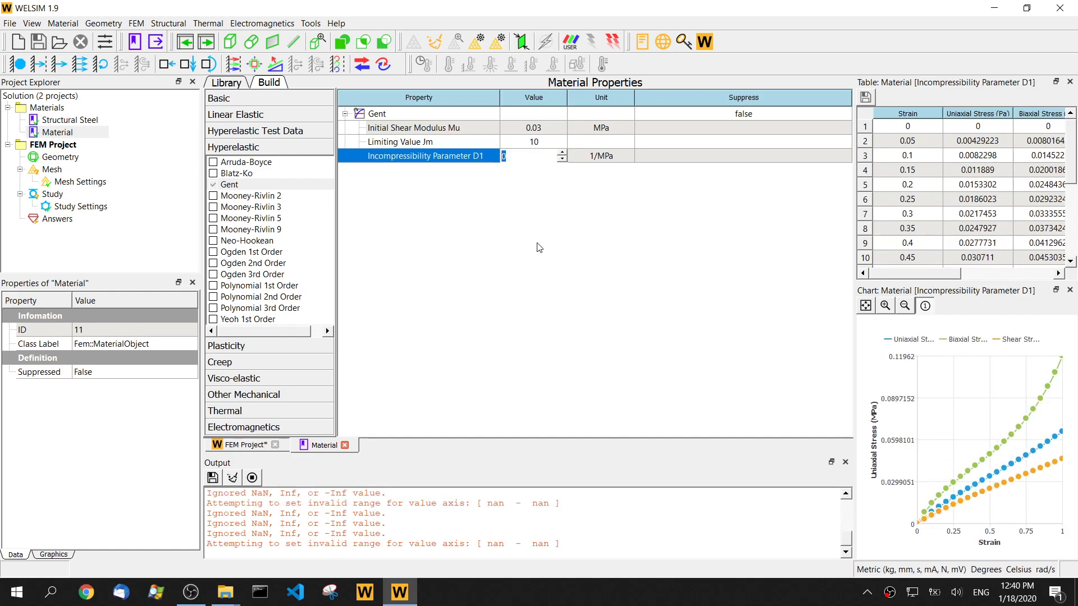
type("1")
key("Return")
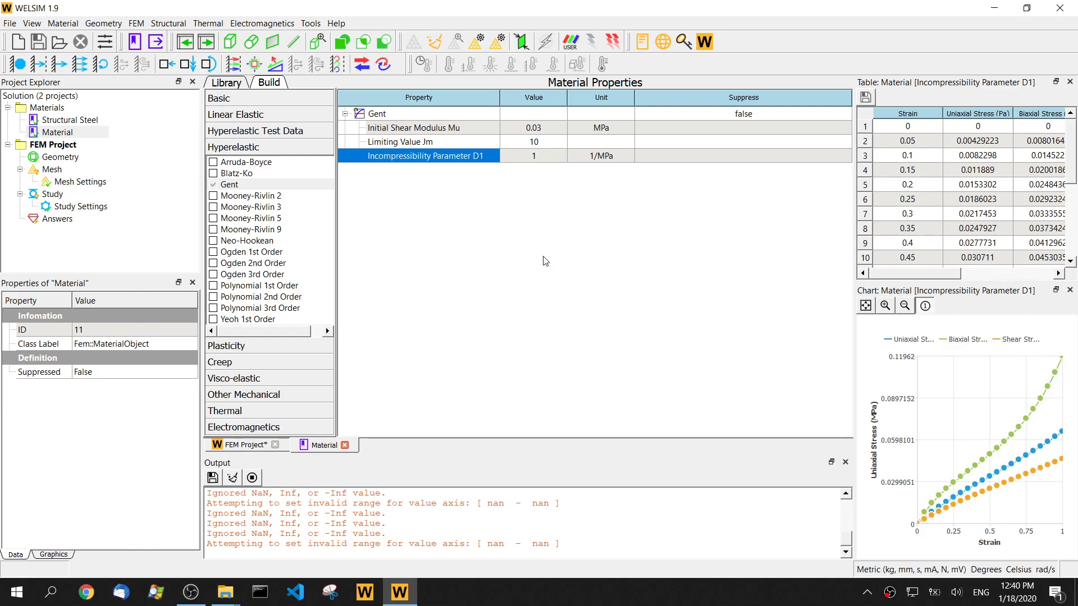
left_click(345, 446)
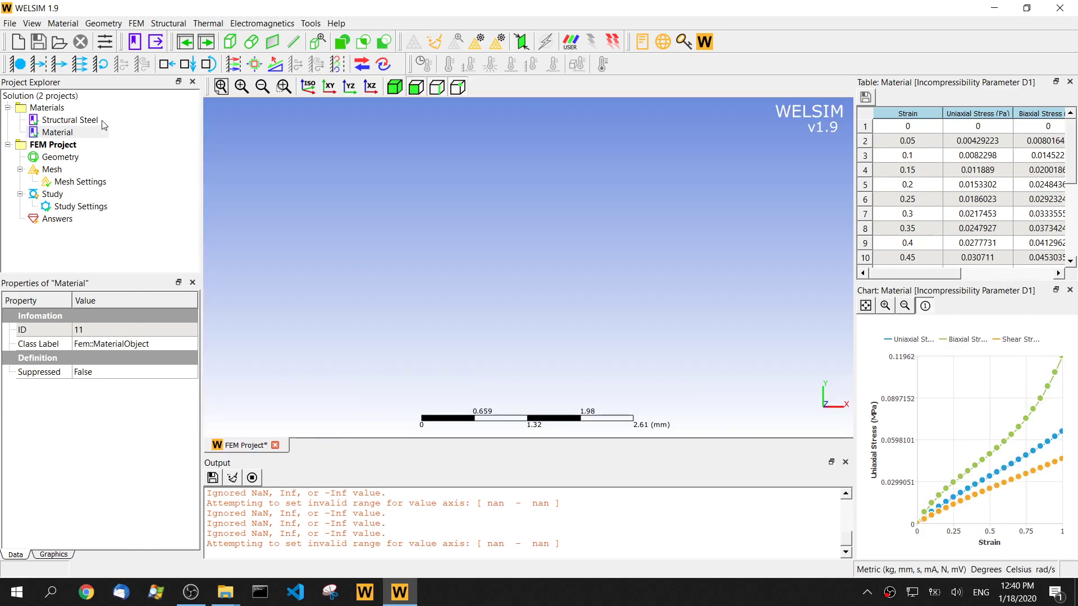
Rename the new material as Gent
left_click(82, 137)
left_click(82, 137)
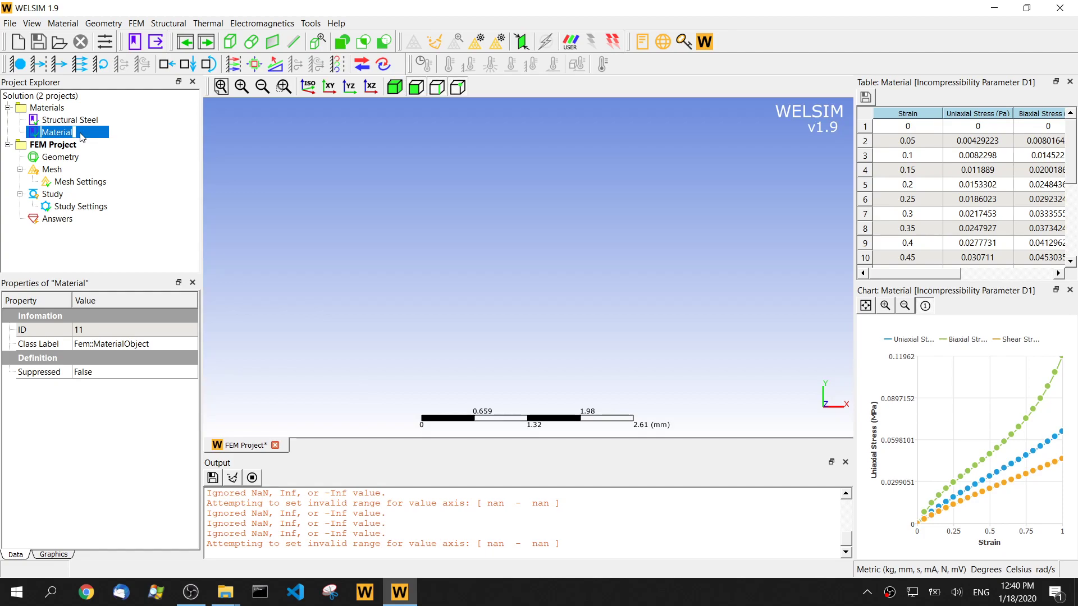
left_click(57, 159)
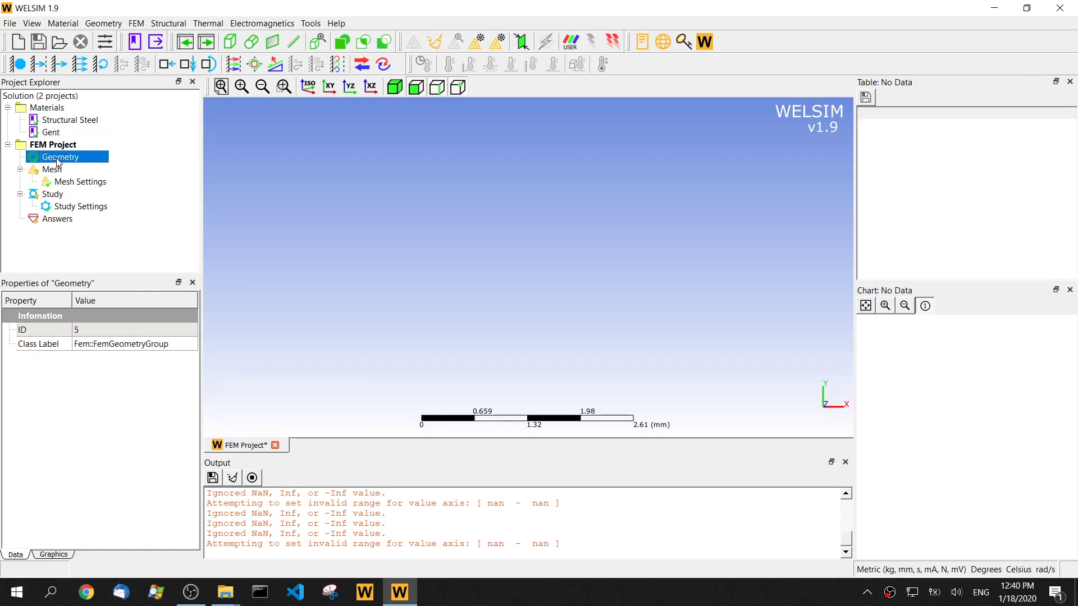
Import the geometry file rubber3_boot.step from the executable19 folder
left_click(186, 48)
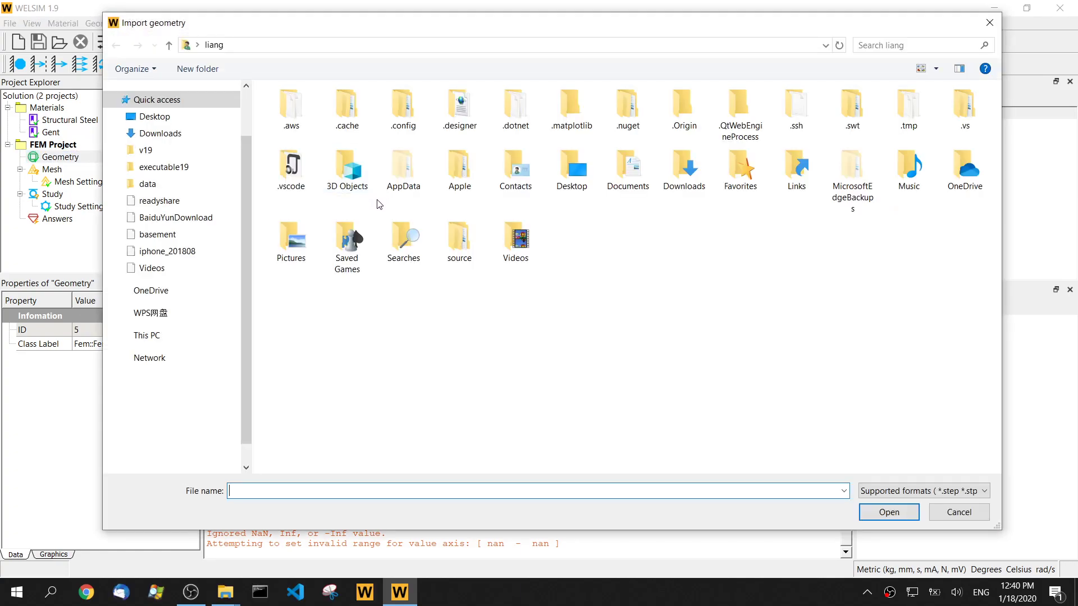
scroll(157, 175, "down", 2)
left_click(164, 105)
scroll(354, 117, "up", 1)
double_click(326, 110)
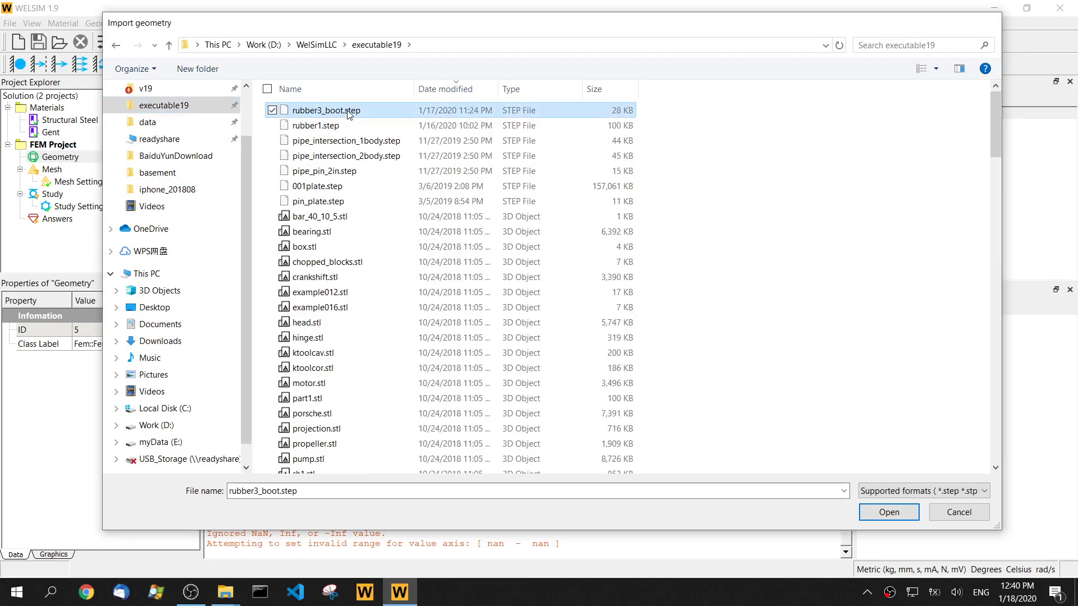
middle_click_drag(429, 215, 579, 190)
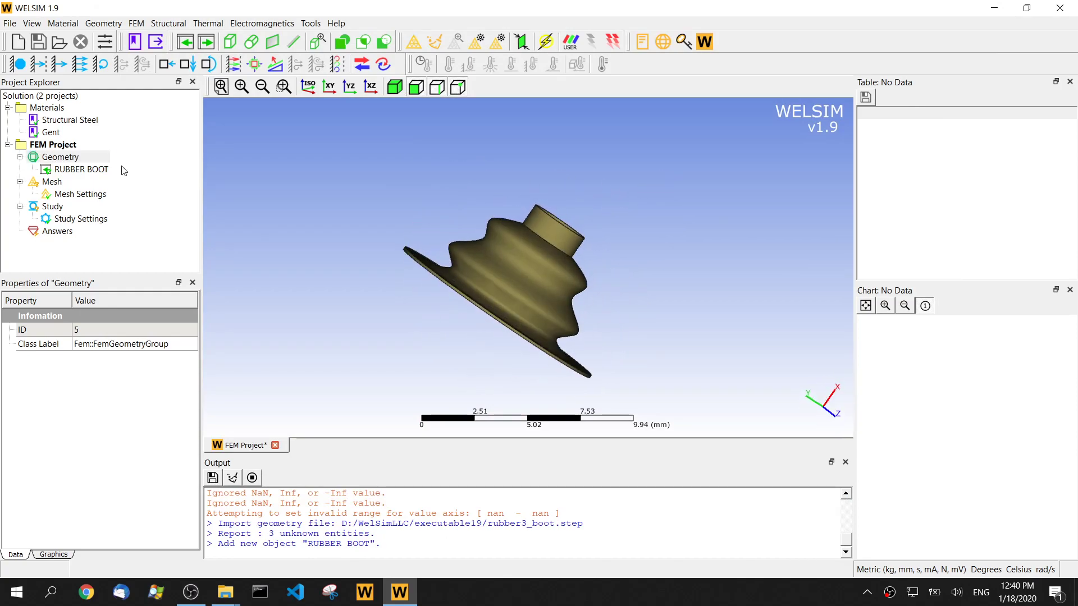
Assign the Gent material to the RUBBER BOOT part
left_click(98, 170)
left_click(111, 430)
left_click(117, 429)
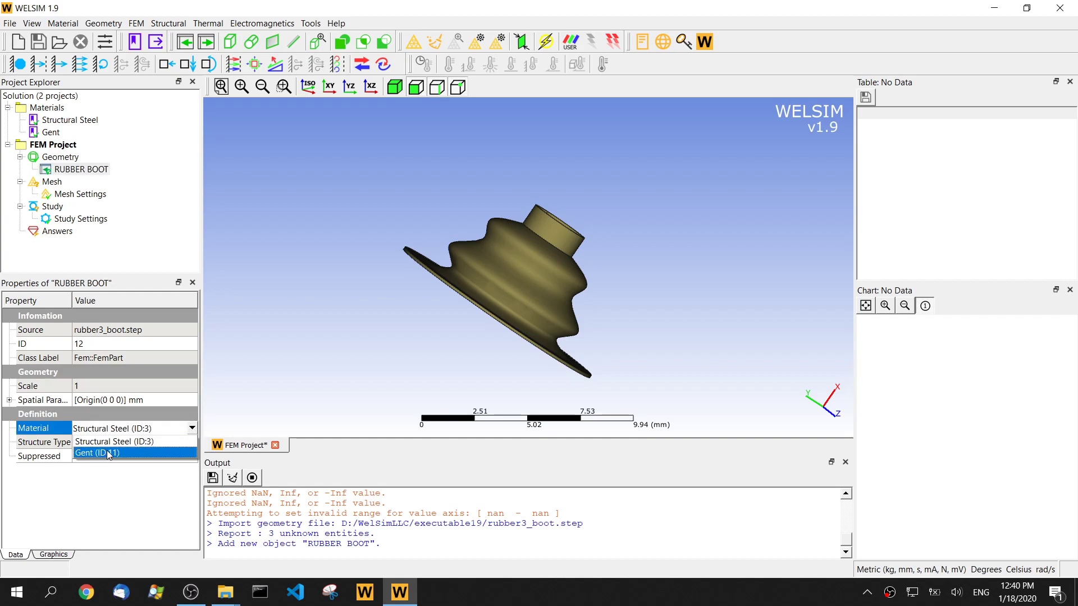
left_click(109, 454)
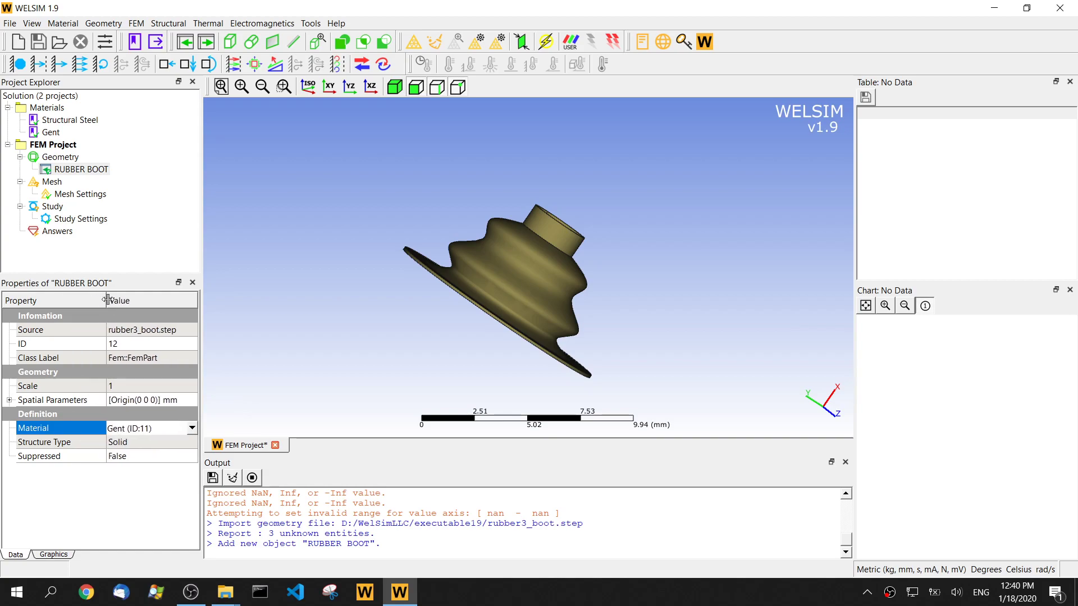
Mesh the rubber boot with the existing mesh settings and check the node and element counts
left_click(92, 196)
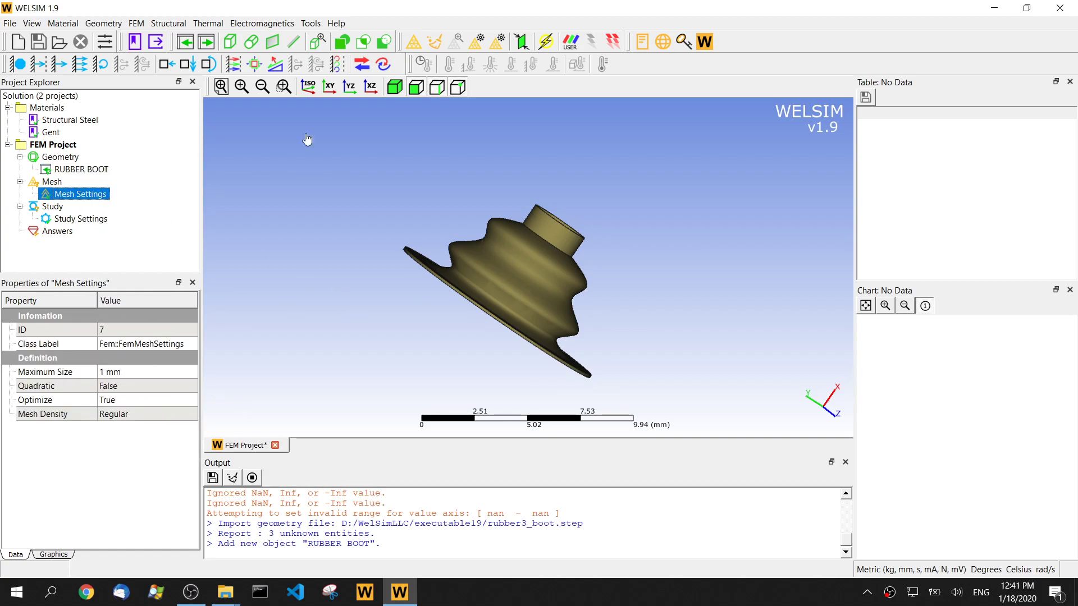
left_click(414, 42)
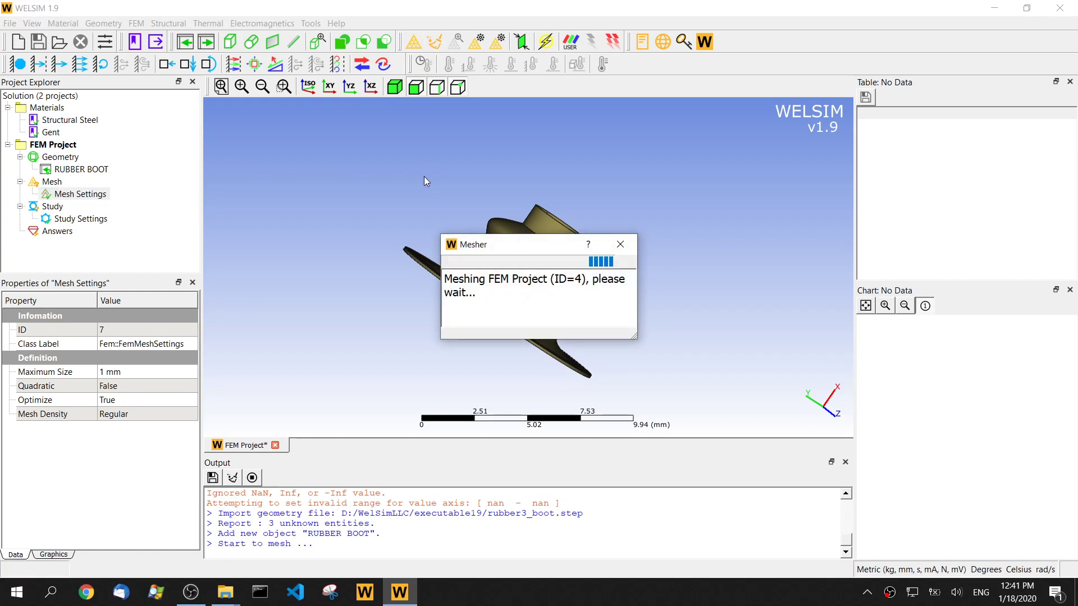
left_click_drag(528, 249, 710, 244)
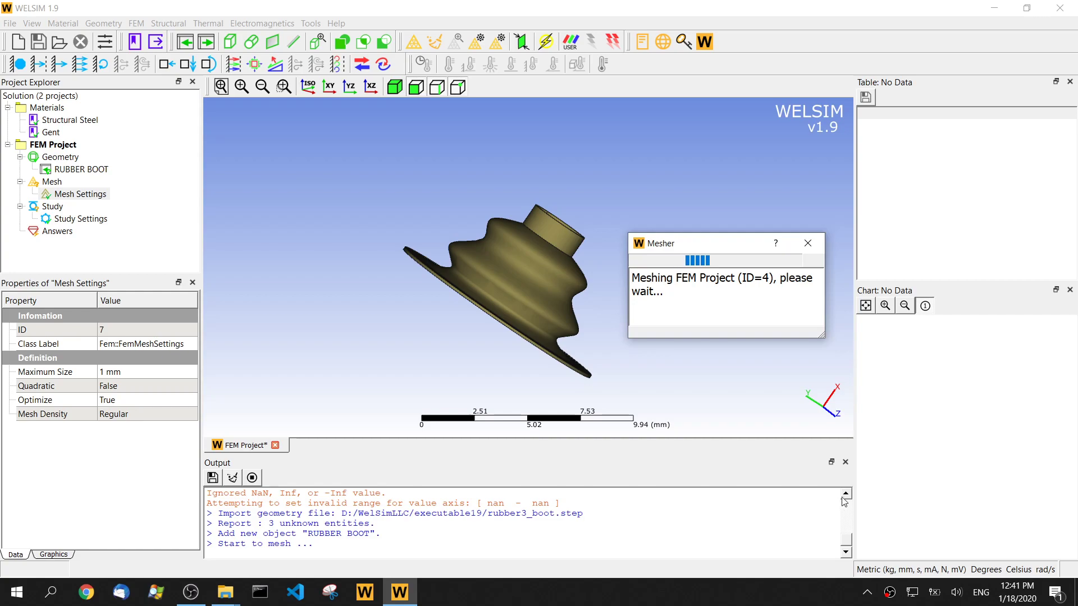
left_click_drag(718, 249, 525, 243)
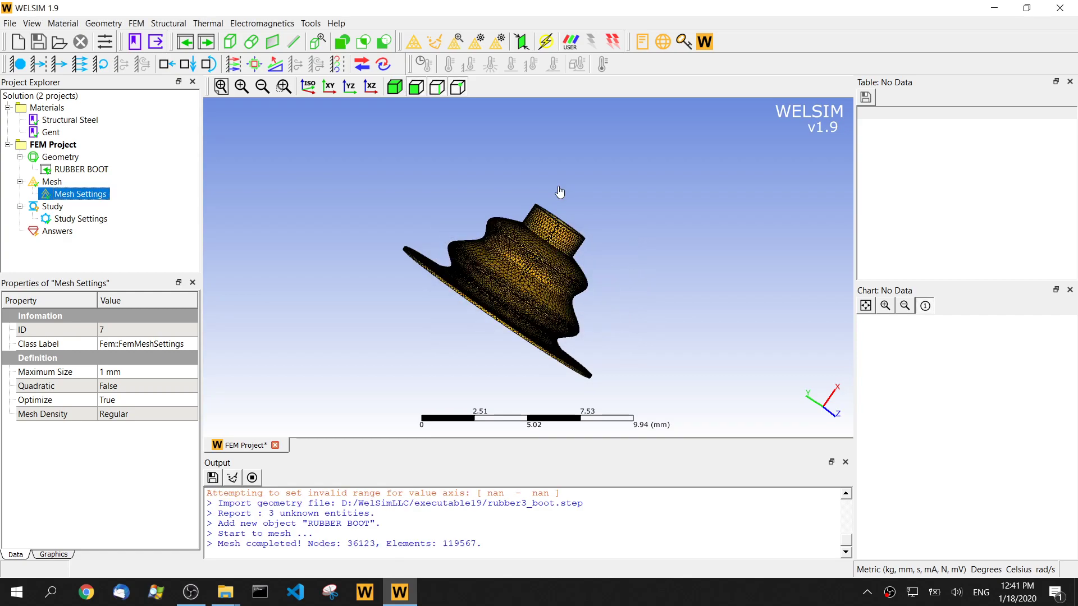
left_click(626, 242)
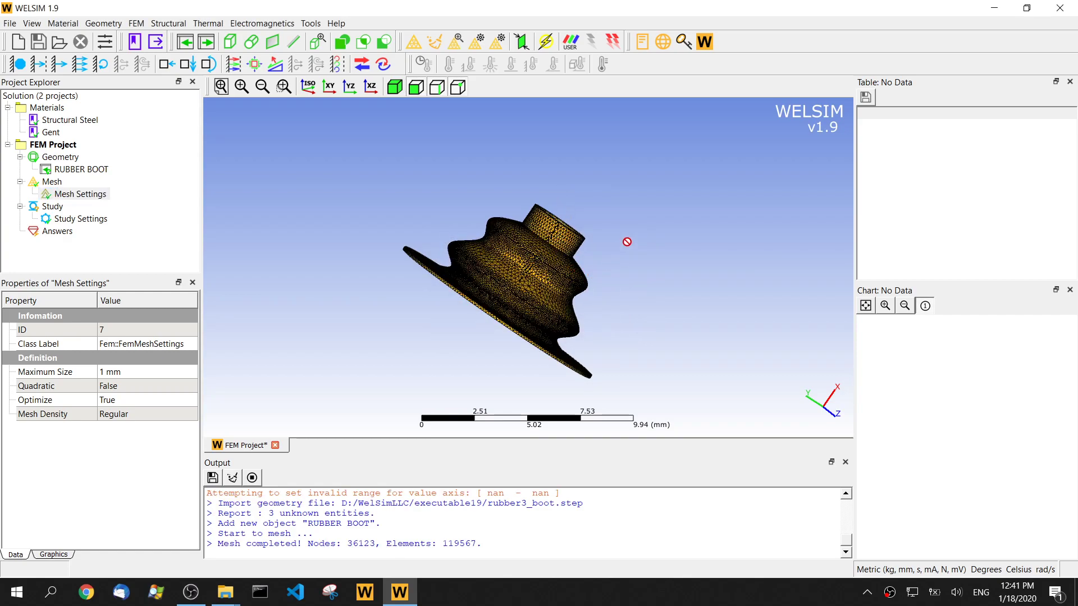
left_click_drag(360, 544, 349, 541)
left_click(443, 543)
mouse_move(379, 298)
left_mouse_down()
mouse_move(443, 274)
mouse_move(373, 325)
left_mouse_up()
Add a fixed constraint and a displacement boundary condition to the study
left_click(51, 206)
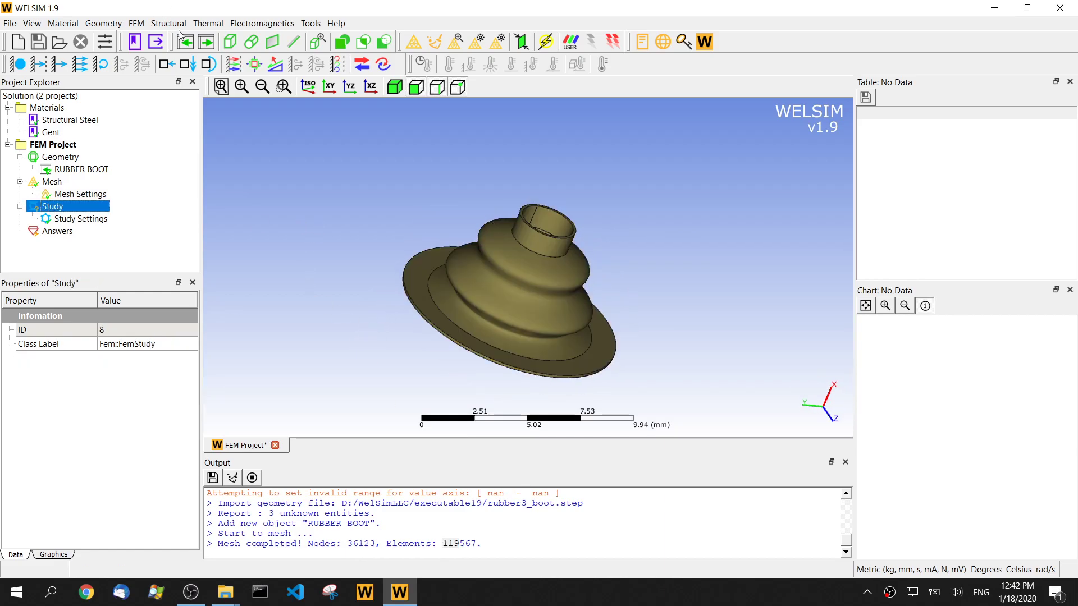
left_click(25, 66)
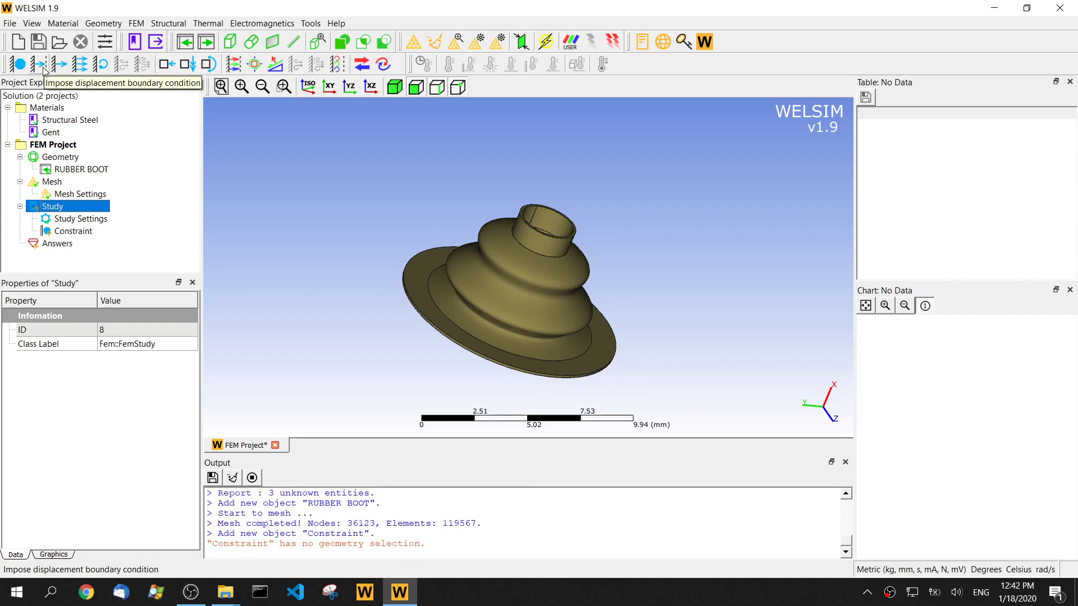
left_click(44, 67)
Apply the fixed constraint to the face of the boot's wide base flange
left_click(73, 231)
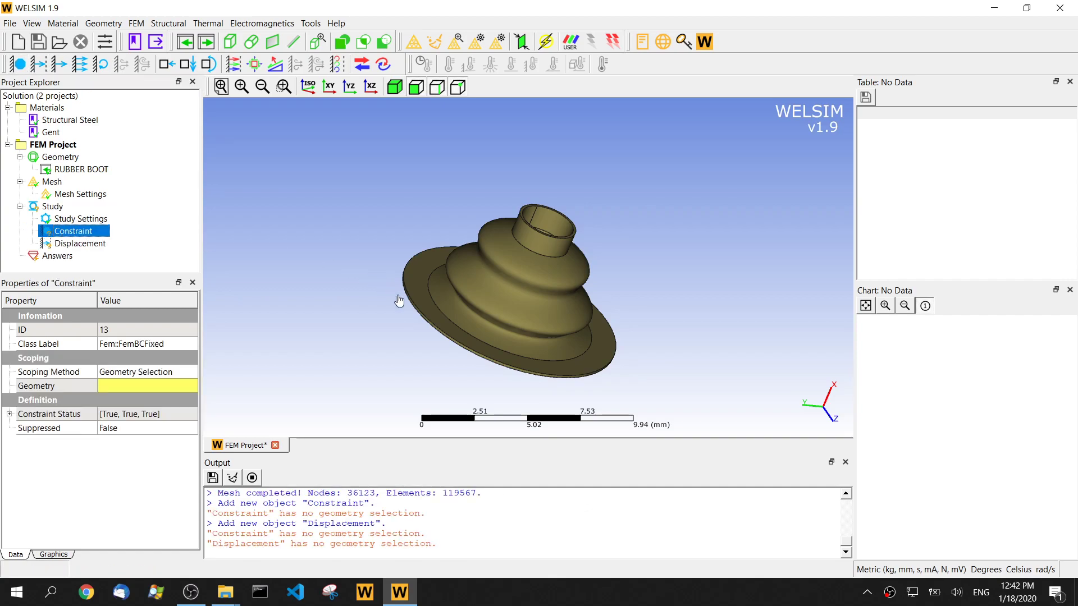
middle_click_drag(397, 300, 436, 257)
left_click(438, 255)
left_click(130, 387)
left_click(181, 386)
Apply the displacement condition to the ring-shaped end face of the boot's narrow neck
left_click(80, 243)
middle_click_drag(601, 171, 499, 221)
scroll(494, 222, "up", 5)
left_click(462, 232)
left_click(130, 388)
left_click(141, 387)
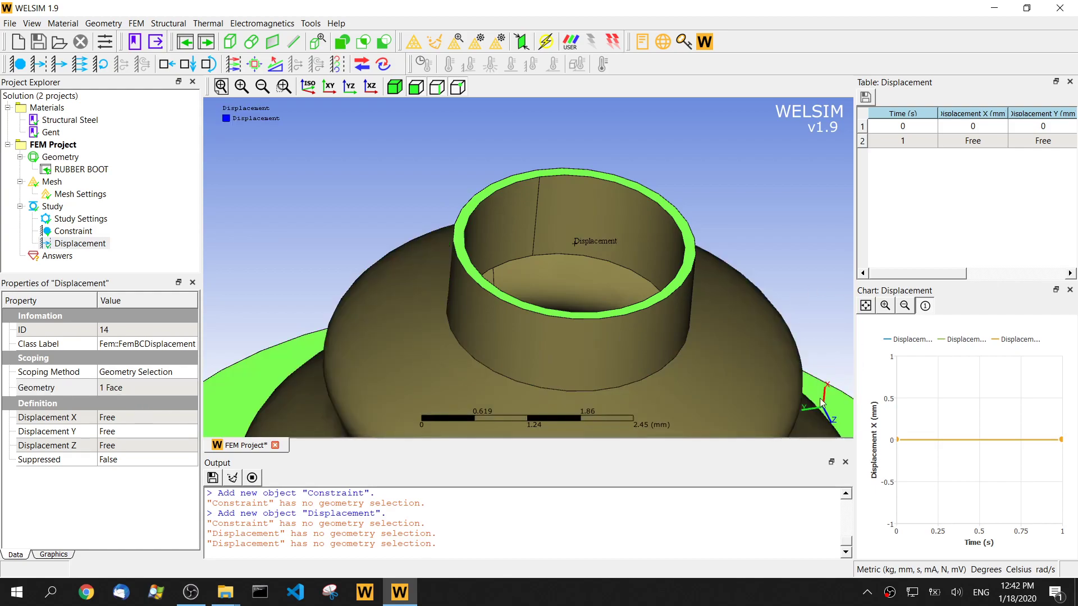
Change Displacement X to a constant value of -2 mm
left_click(154, 420)
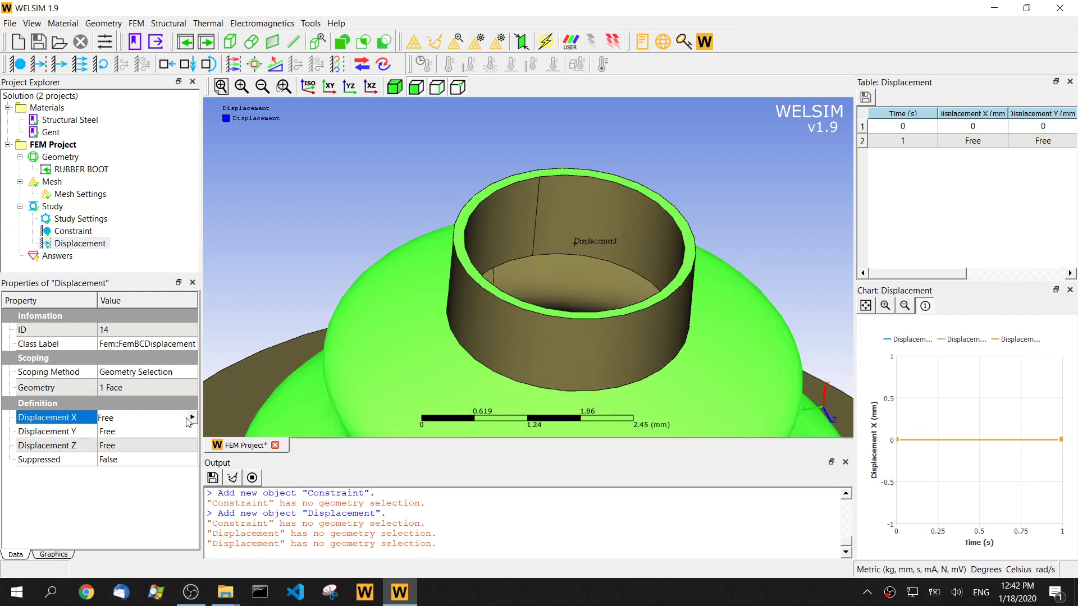
left_click(192, 419)
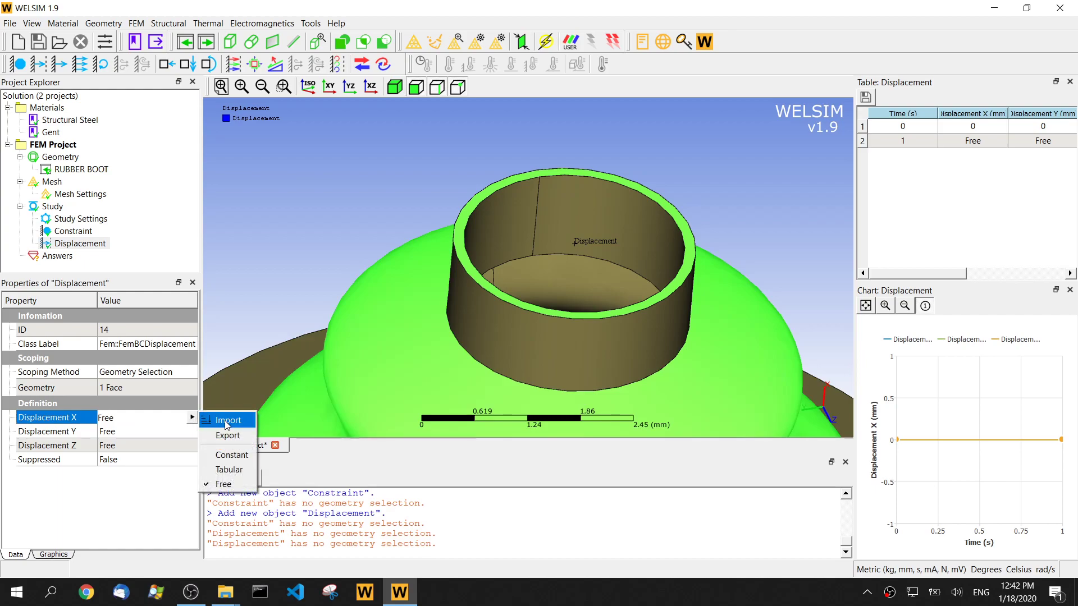
left_click(231, 457)
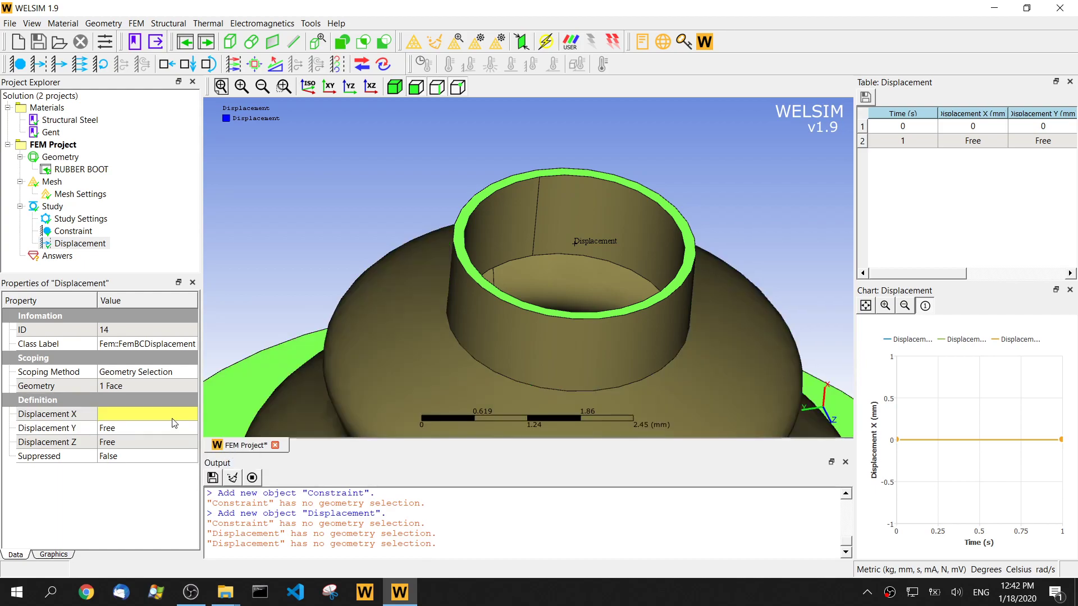
left_click(161, 415)
type("-")
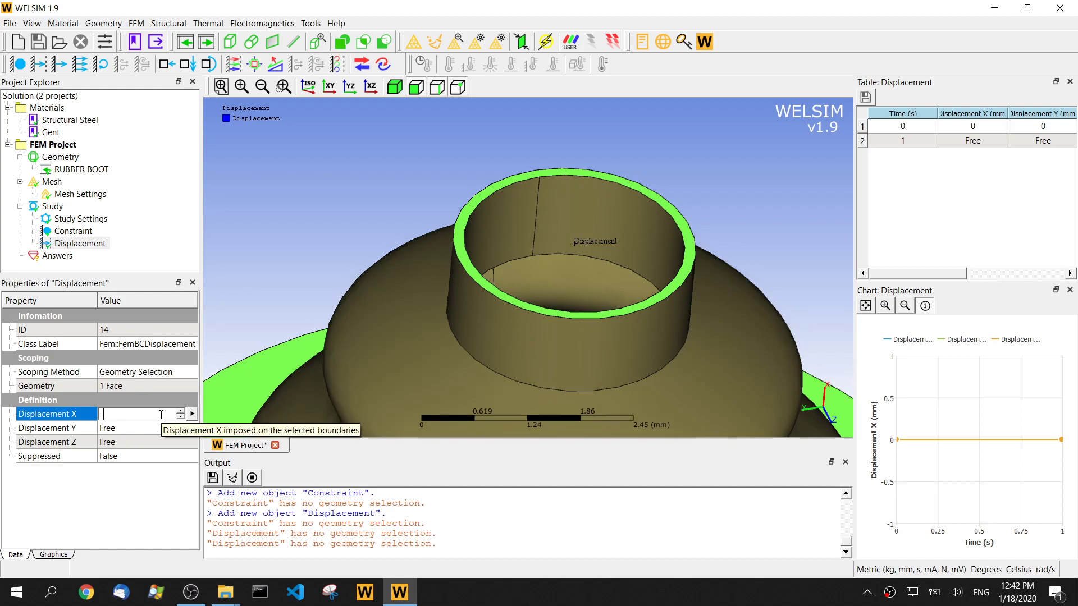
type("2")
key("Return")
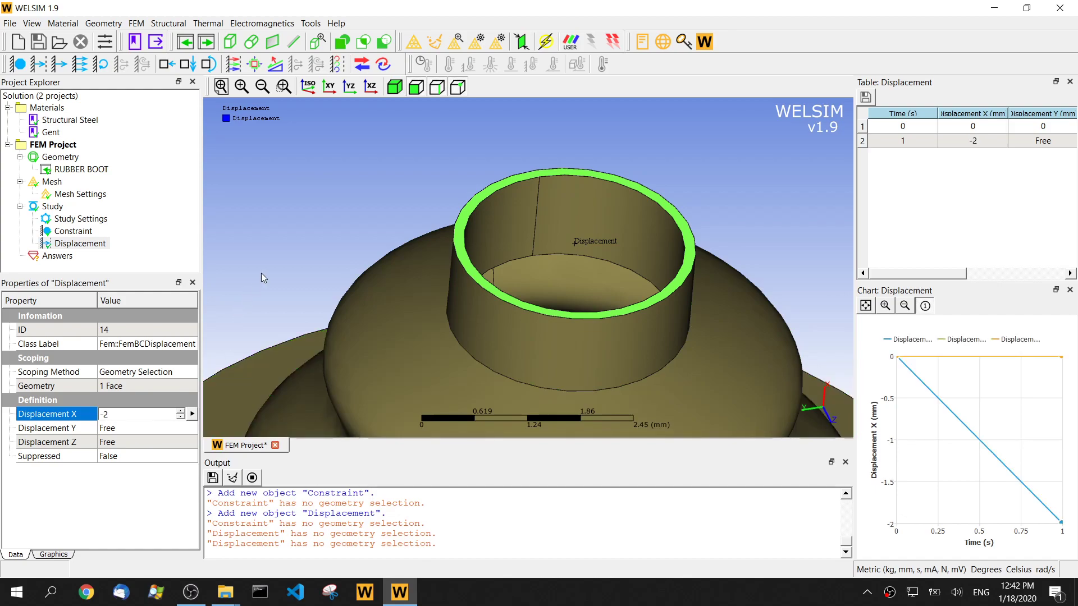
Set the number of substeps to 10 in the study settings and solve the study
left_click(272, 257)
left_click(82, 219)
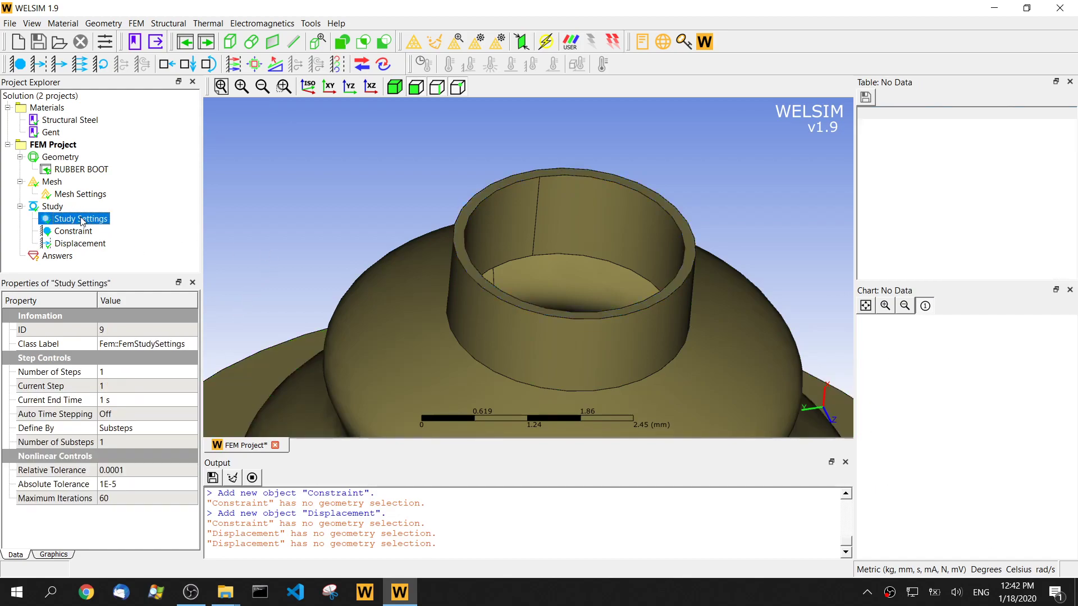
left_click(123, 444)
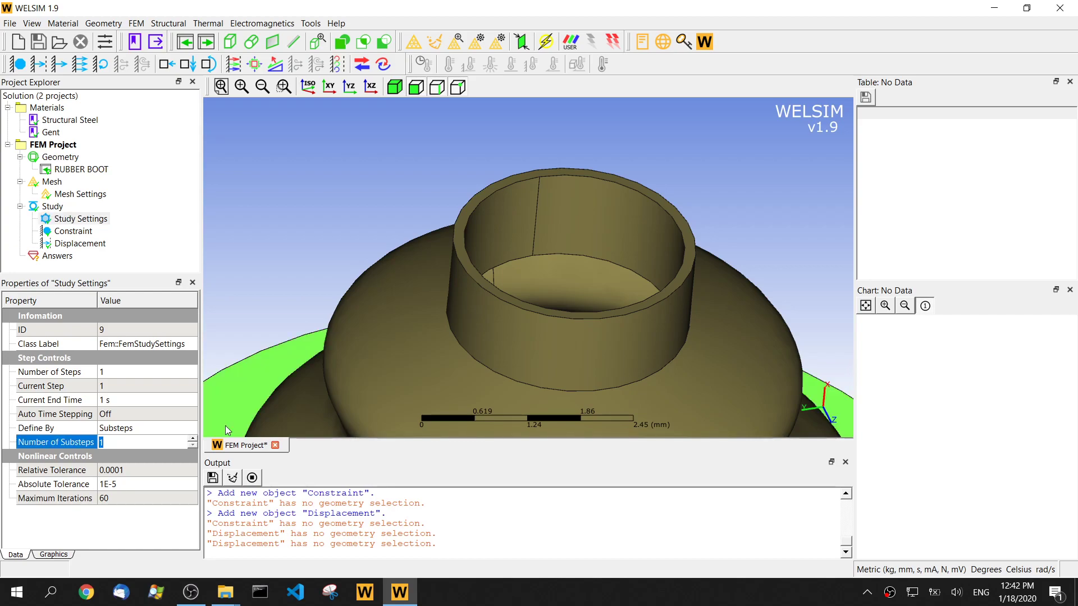
type("10")
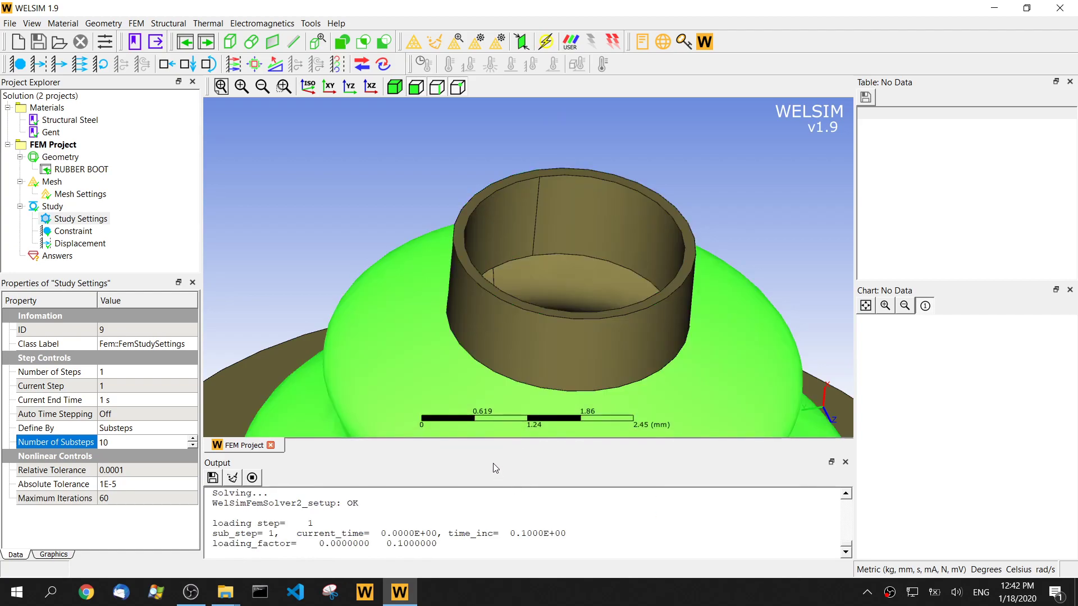
Enlarge the solver output to follow the substep iterations until the solution finishes, then restore the layout and inspect the whole boot
left_click_drag(492, 455, 492, 389)
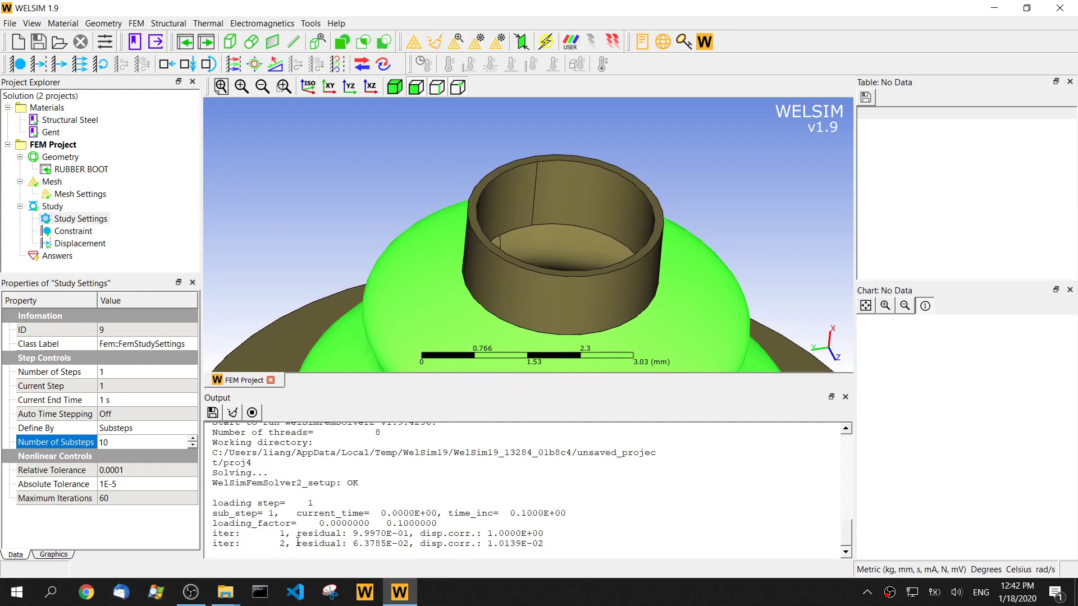
left_click_drag(298, 533, 345, 537)
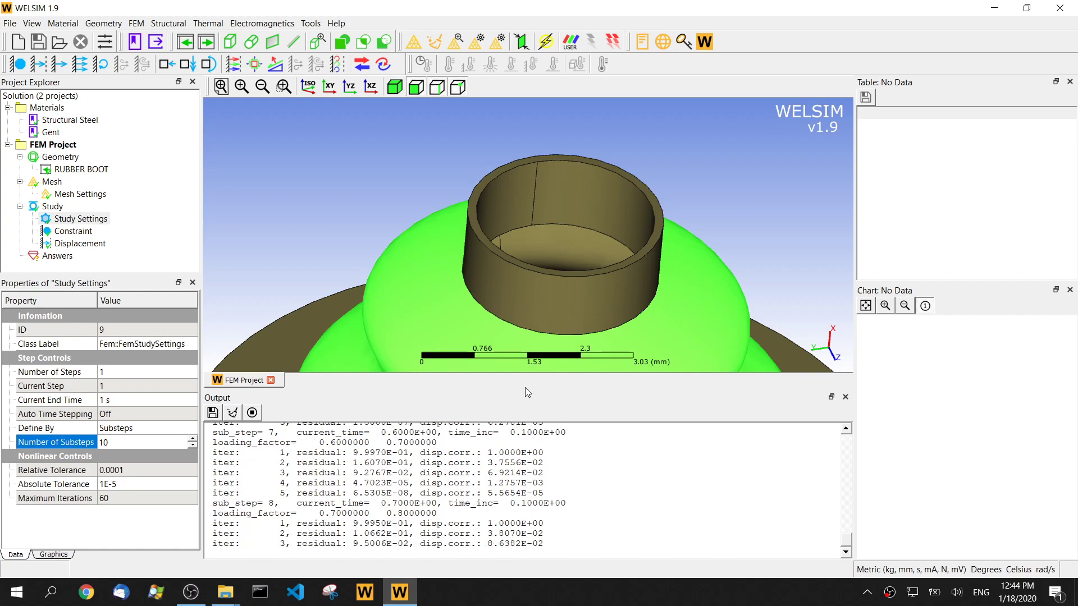
left_click_drag(521, 389, 560, 247)
left_click(221, 87)
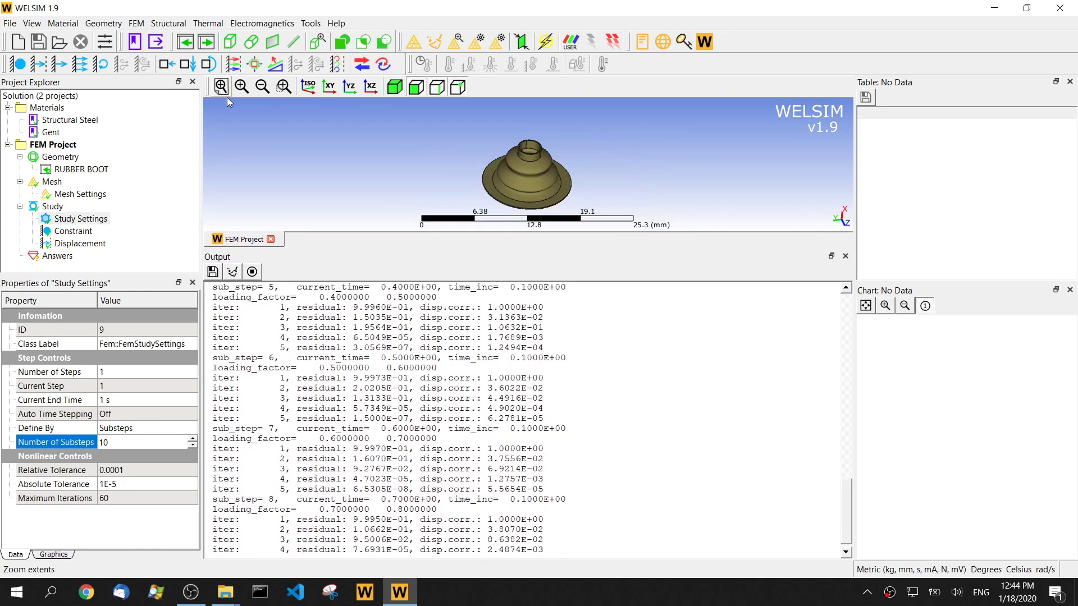
middle_click_drag(409, 178, 457, 164)
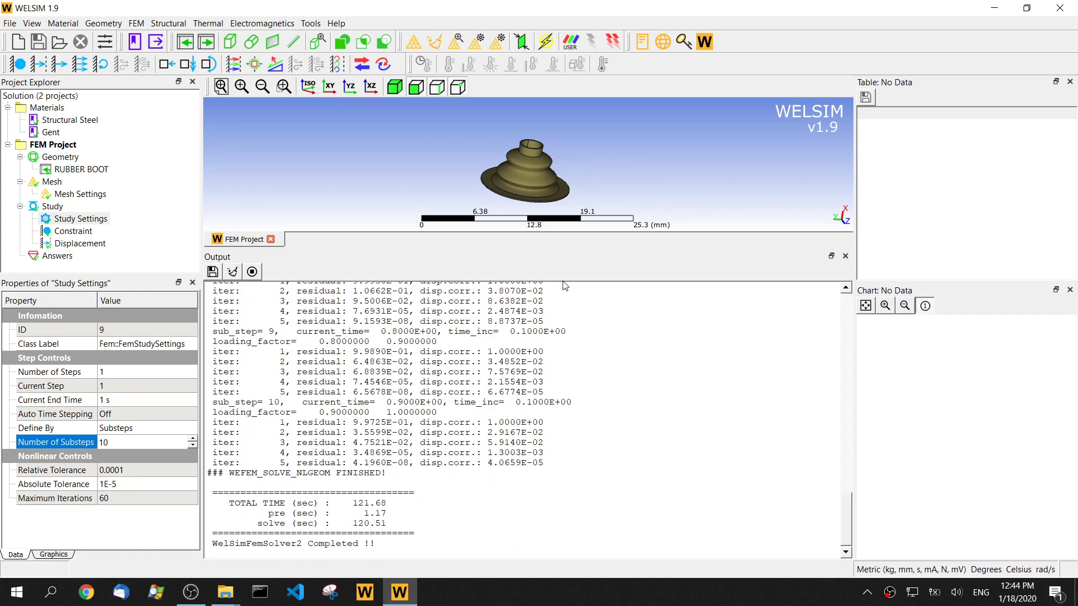
left_click_drag(532, 248, 526, 440)
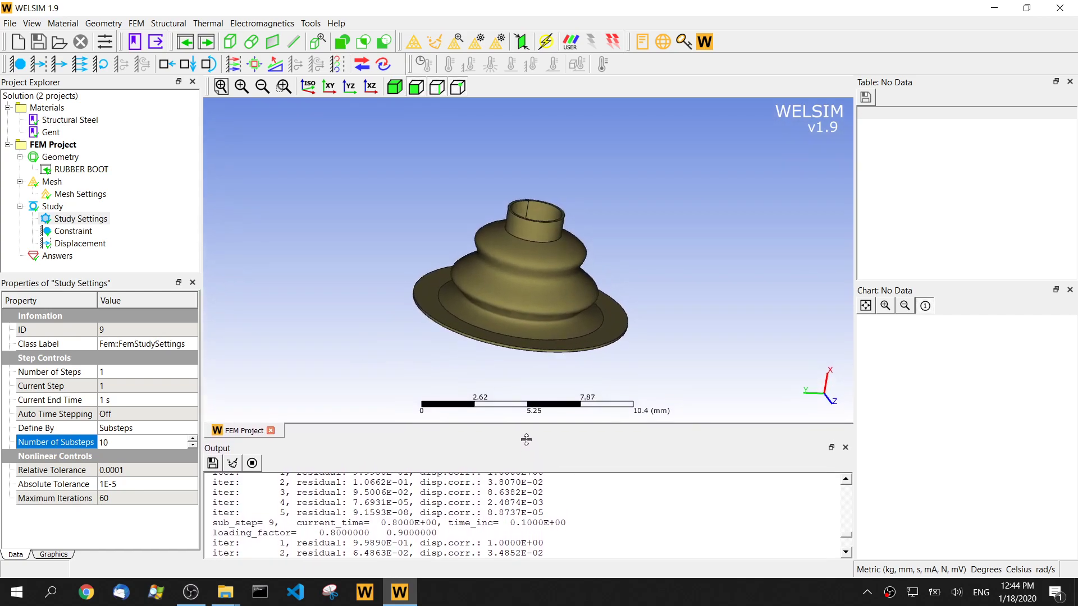
left_click_drag(400, 346, 372, 298)
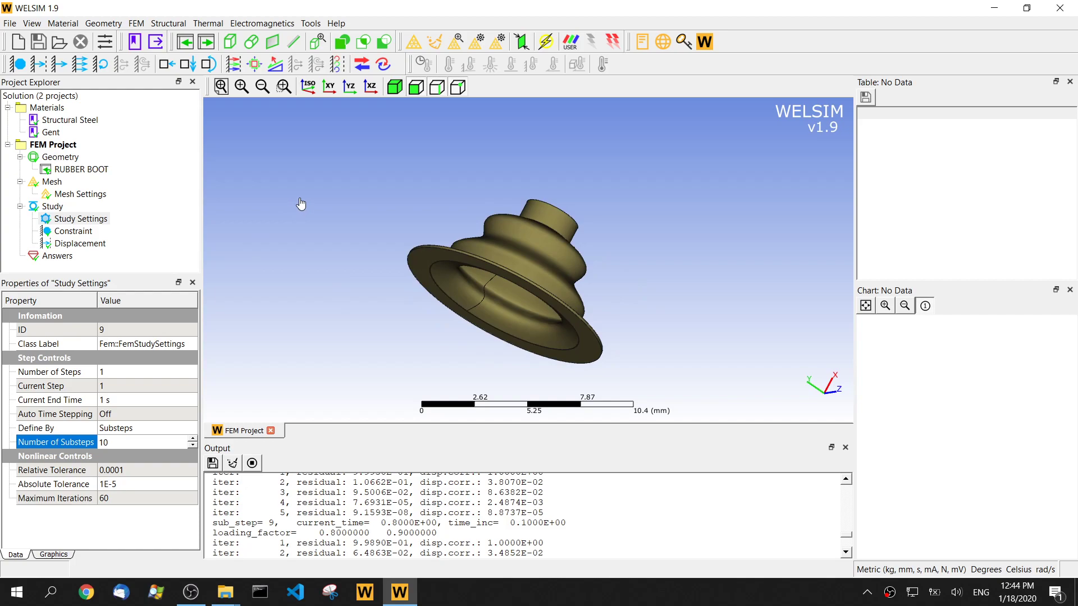
Add a stress result to the answers with set number 10 and evaluate its von-Mises contour on the boot
left_click(254, 64)
left_click(128, 401)
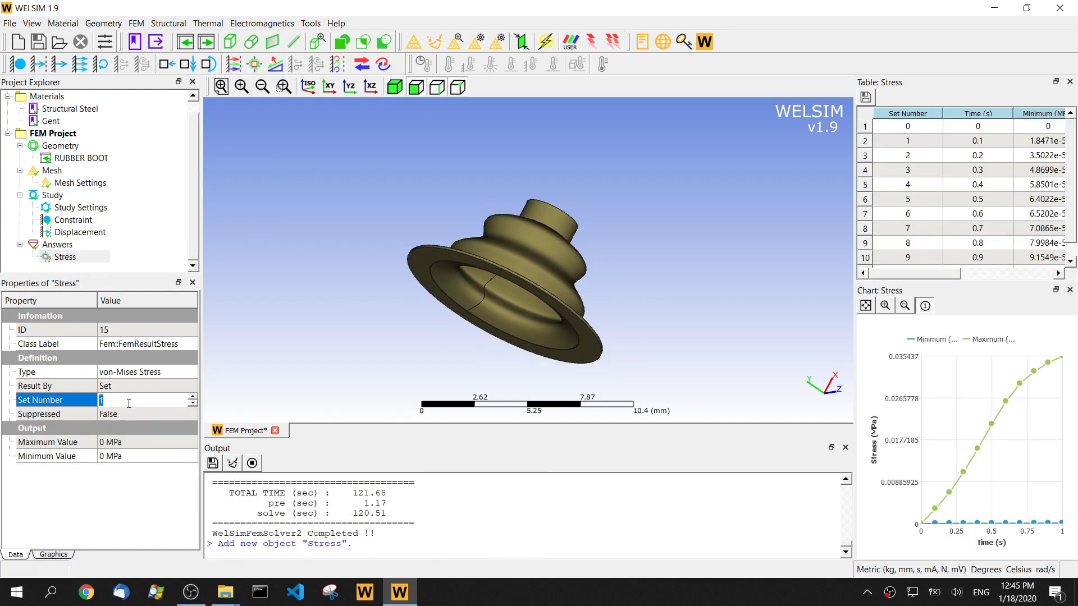
type("10")
left_click(78, 258)
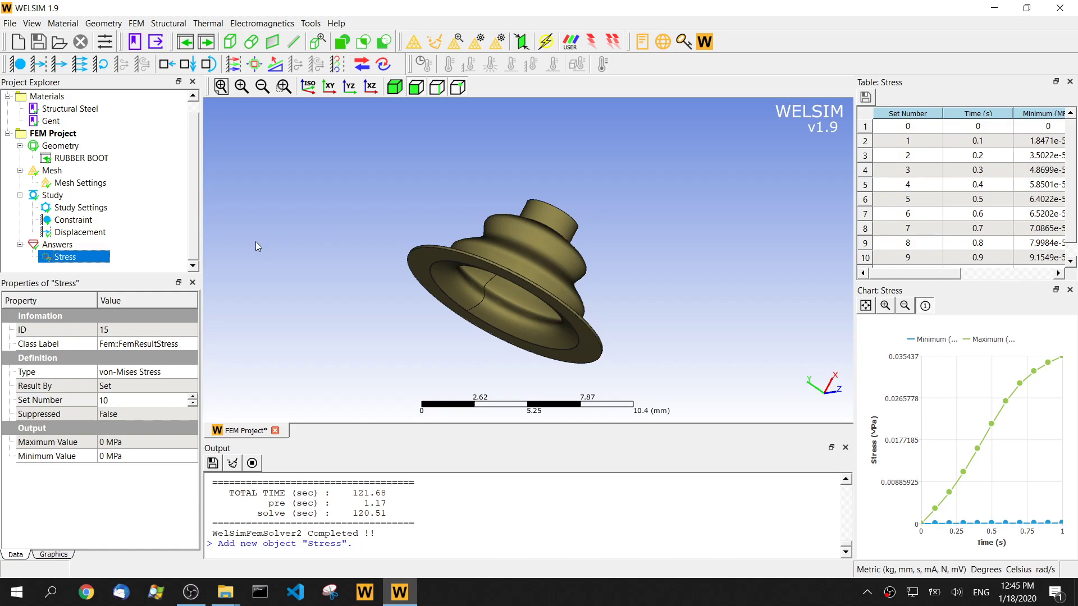
middle_click_drag(618, 210, 549, 235)
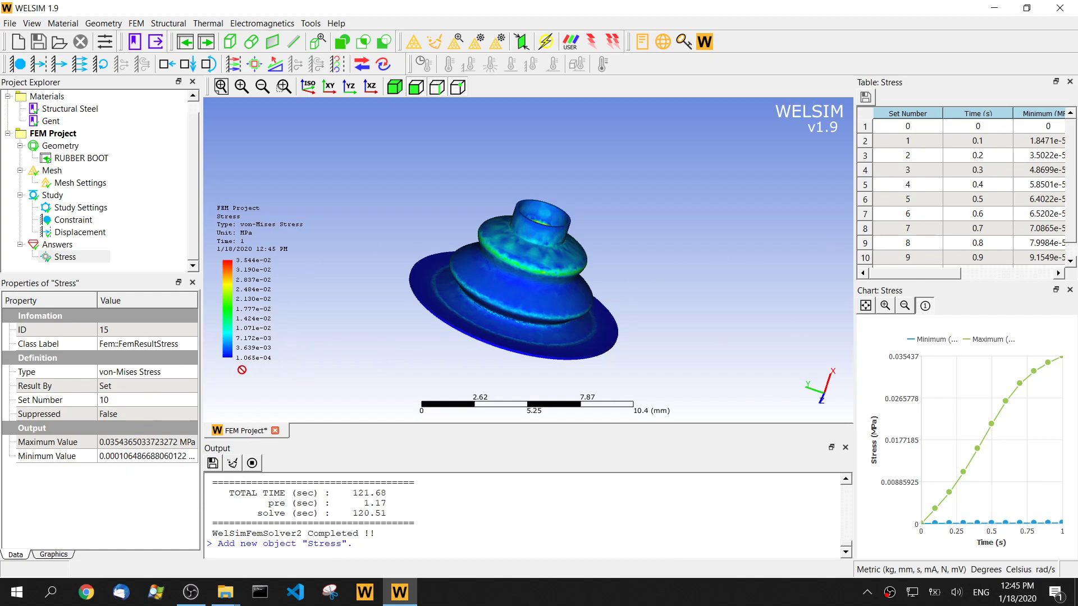
Turn on the deformed shape in the stress result's graphics settings
left_click(51, 556)
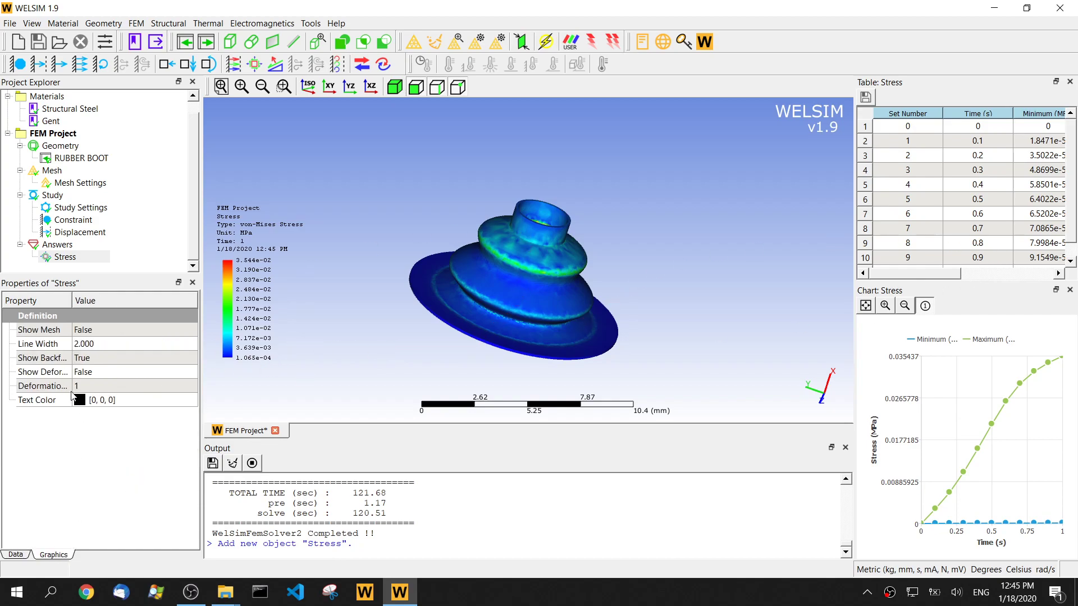
left_click(110, 372)
left_click(112, 400)
mouse_move(384, 286)
middle_mouse_down()
mouse_move(397, 282)
mouse_move(335, 311)
mouse_move(405, 296)
mouse_move(366, 287)
mouse_move(383, 293)
middle_mouse_up()
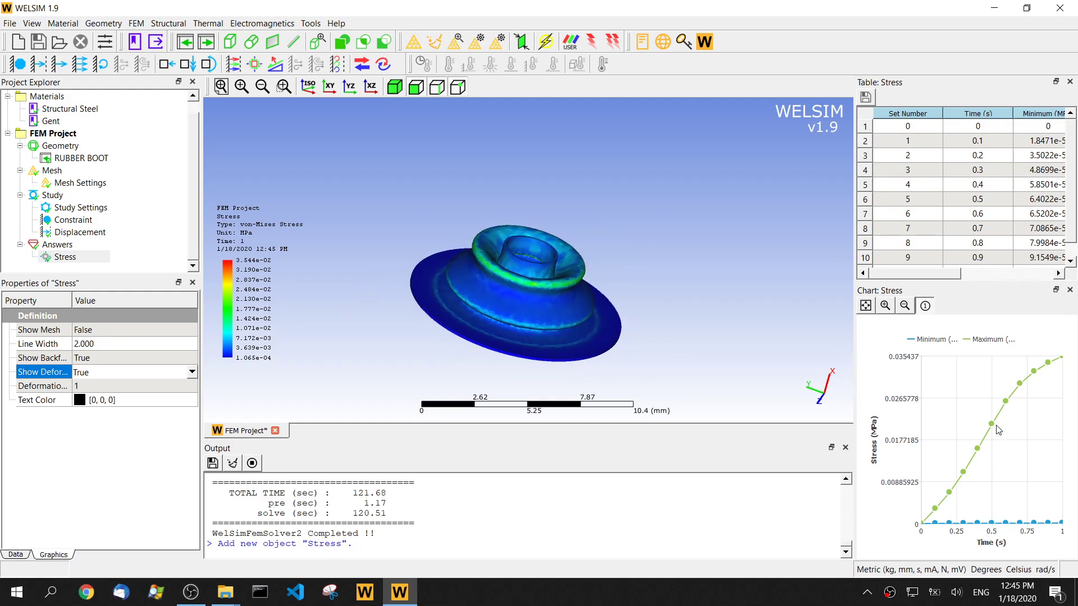
Enlarge the stress chart and examine the stress curves, the deformed boot and the result's maximum and minimum values
left_click_drag(854, 329, 785, 312)
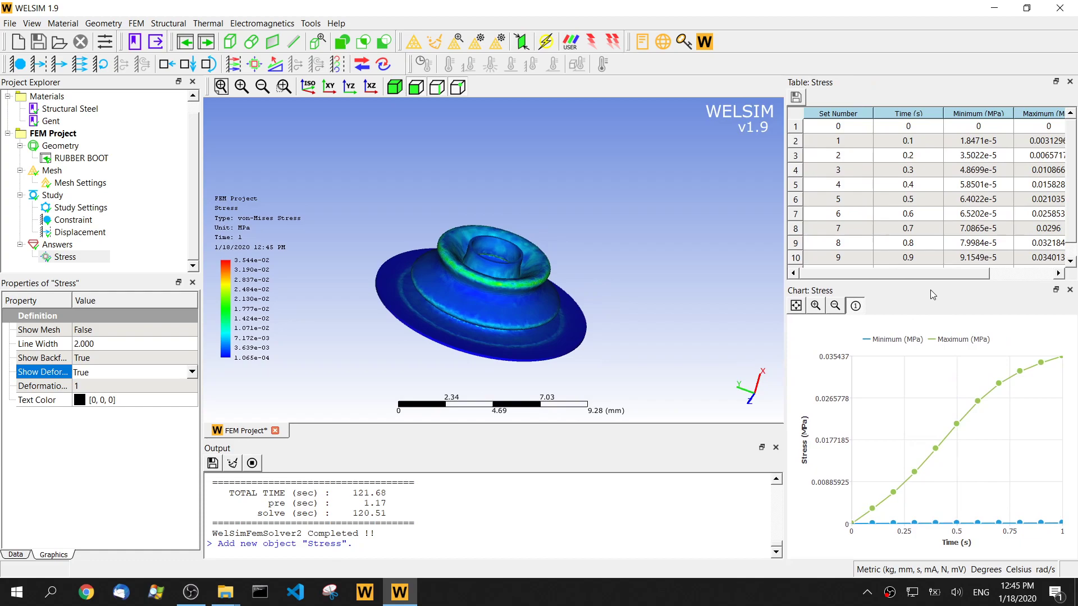
left_click_drag(931, 282, 930, 224)
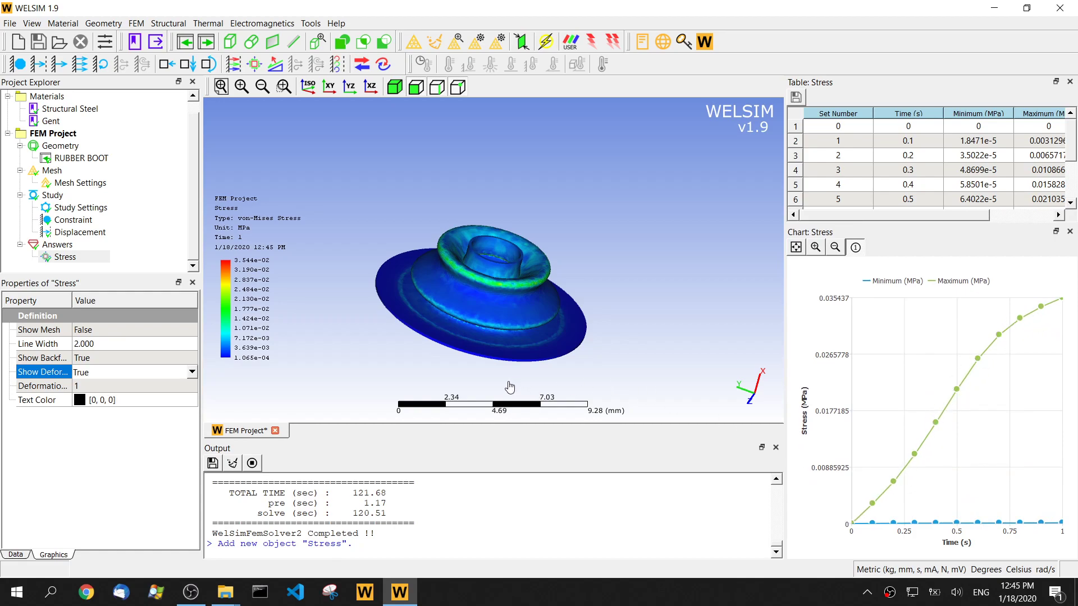
left_click_drag(351, 343, 340, 345)
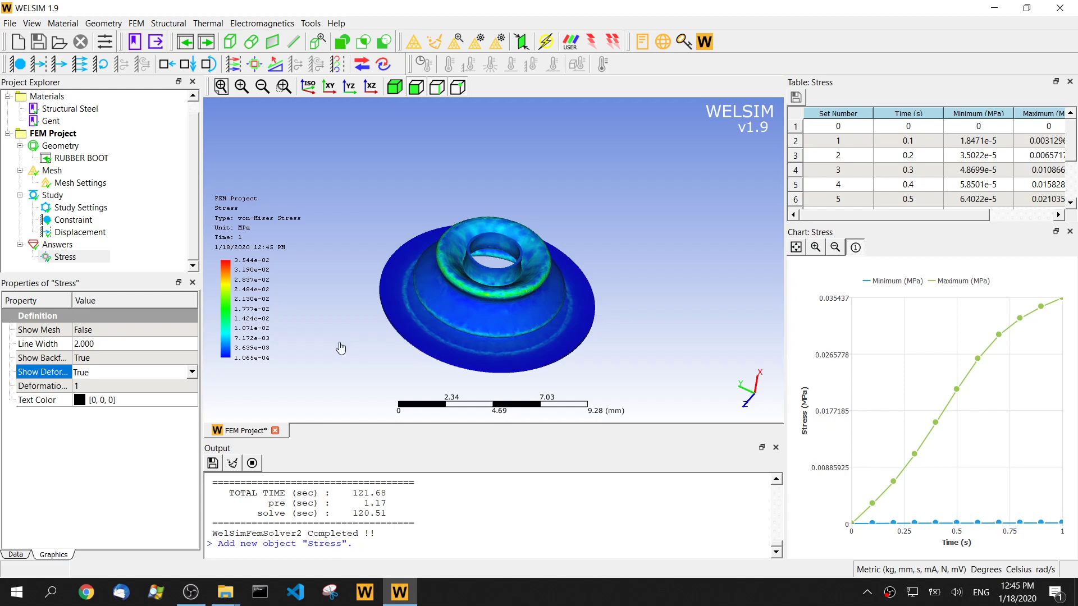
left_click(17, 555)
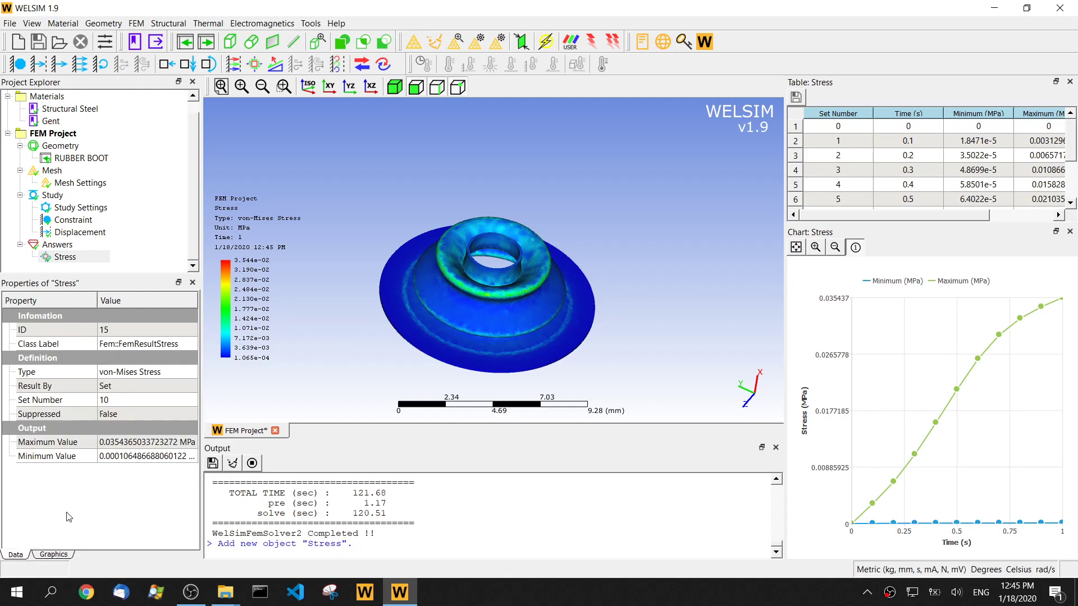